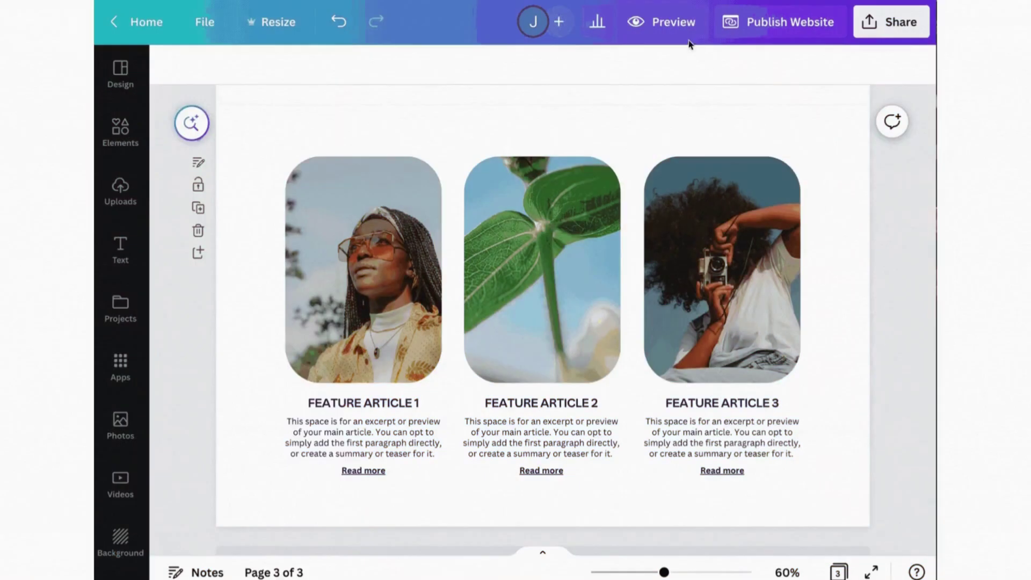
Preview the website design in its mobile layout and look through the page.
left_click(669, 27)
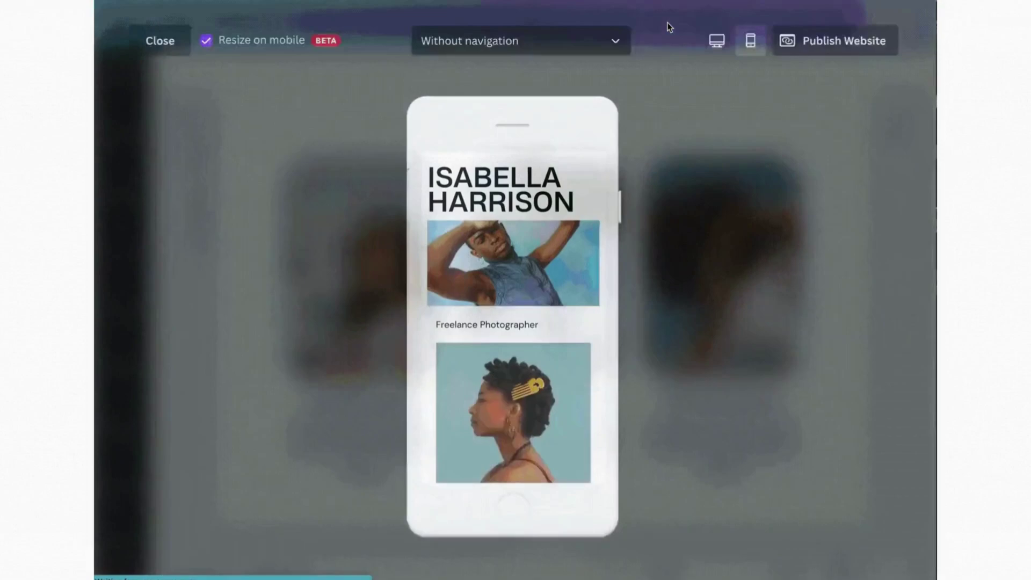
scroll(562, 322, "down", 4)
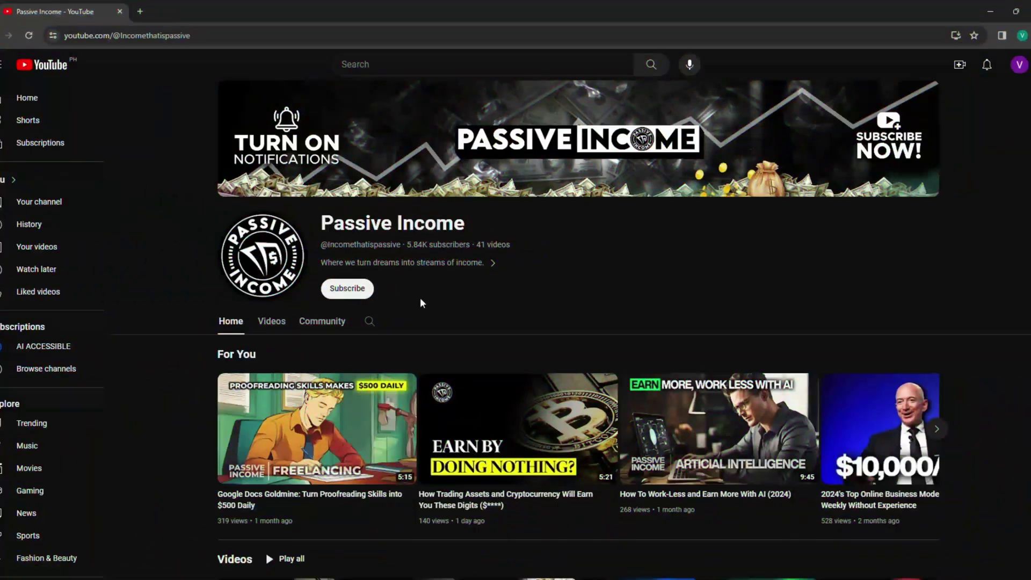
Switch to YouTube and subscribe to the Passive Income channel.
left_click(354, 289)
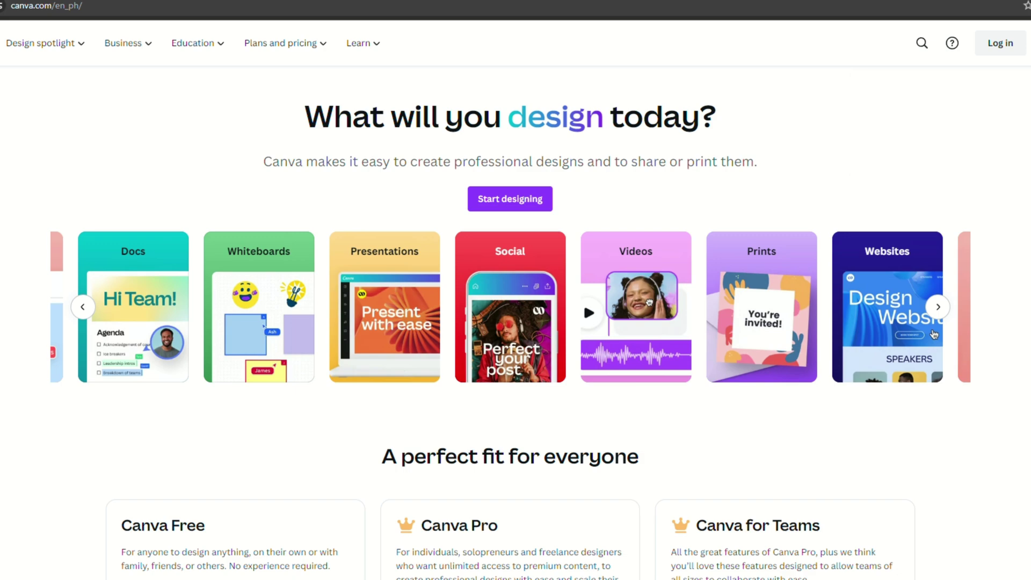
On the Canva home page, examine the plans, AI tools, collaboration features and template showcase.
scroll(934, 334, "down", 9)
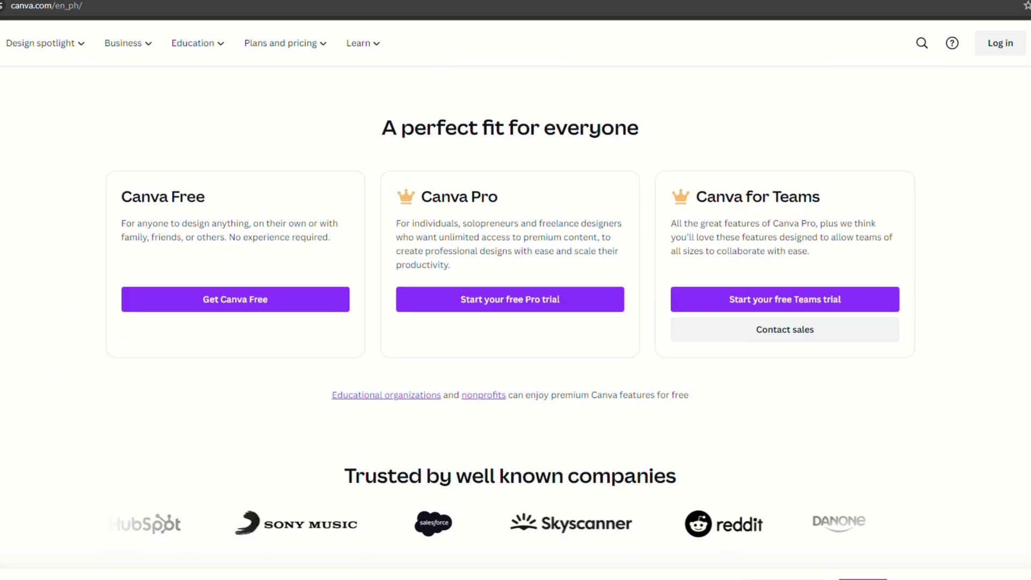
scroll(515, 316, "down", 15)
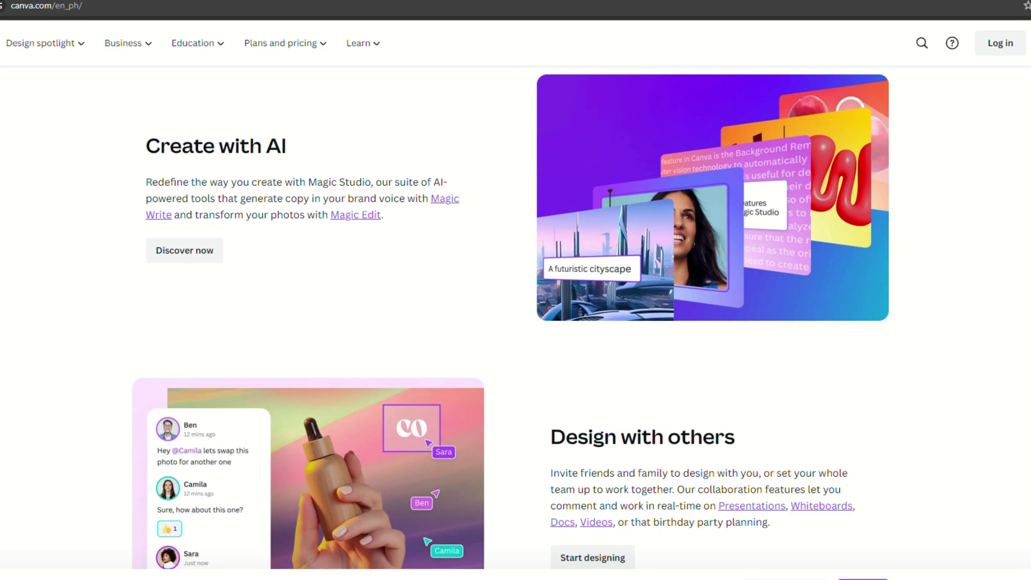
scroll(516, 316, "down", 10)
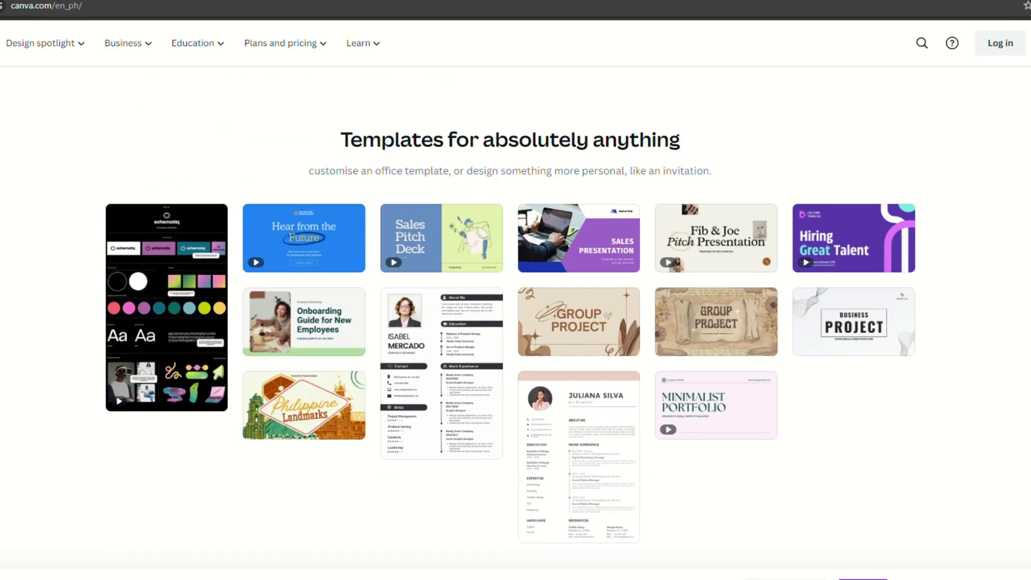
scroll(516, 316, "down", 15)
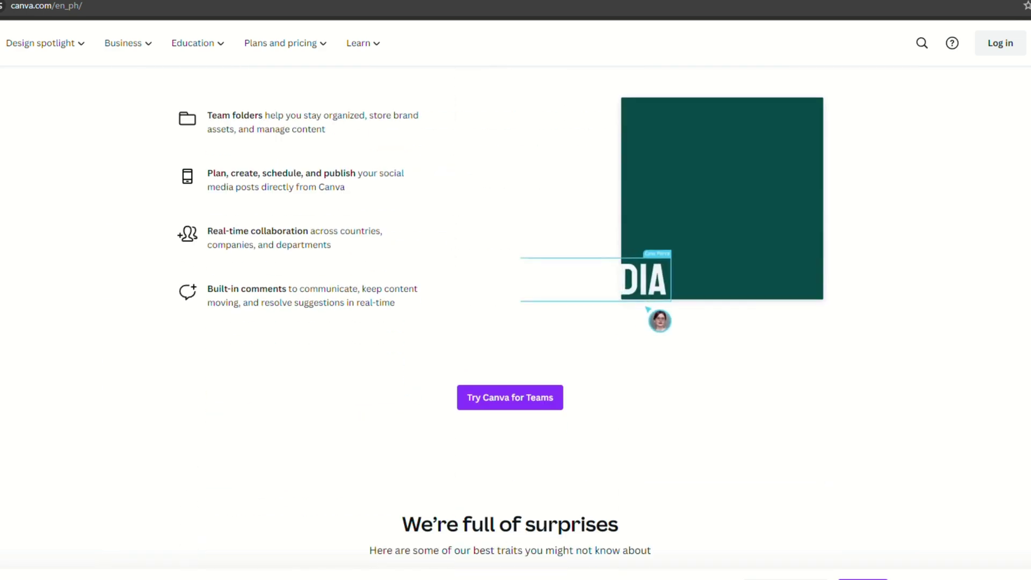
scroll(515, 317, "up", 20)
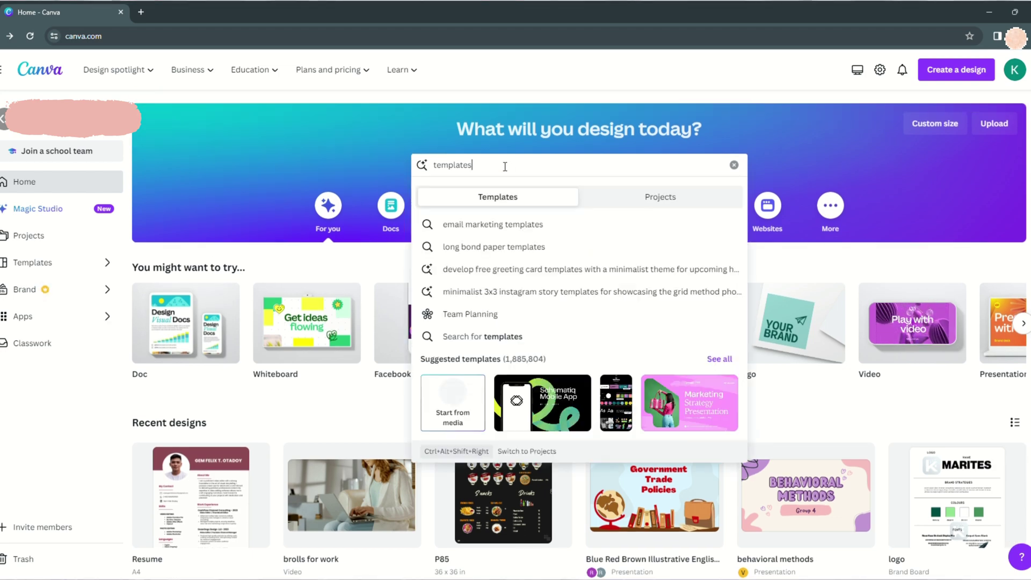
Search Canva for "templates" and look through the available template designs.
key("Return")
scroll(1023, 357, "down", 2)
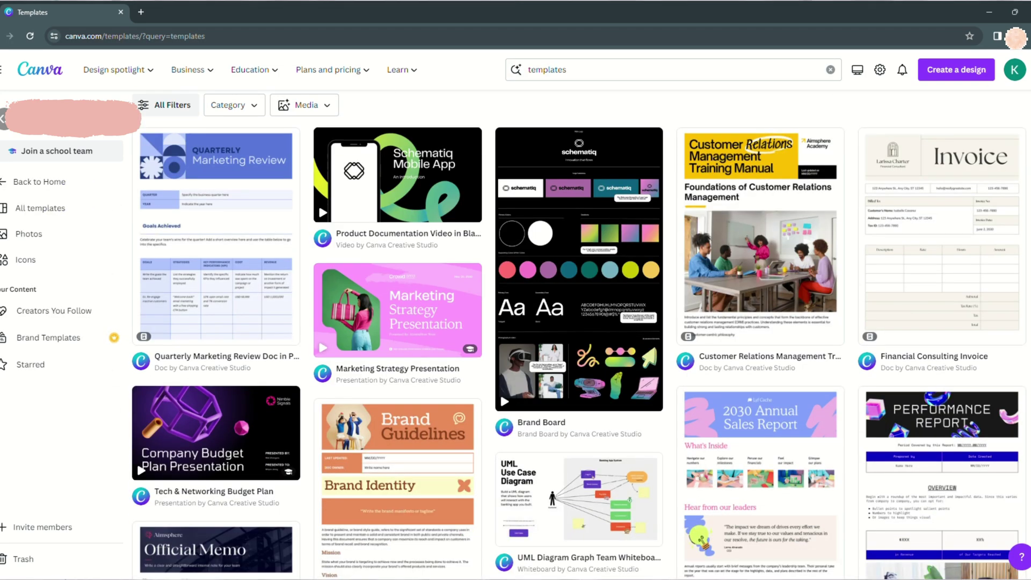
scroll(580, 333, "down", 20)
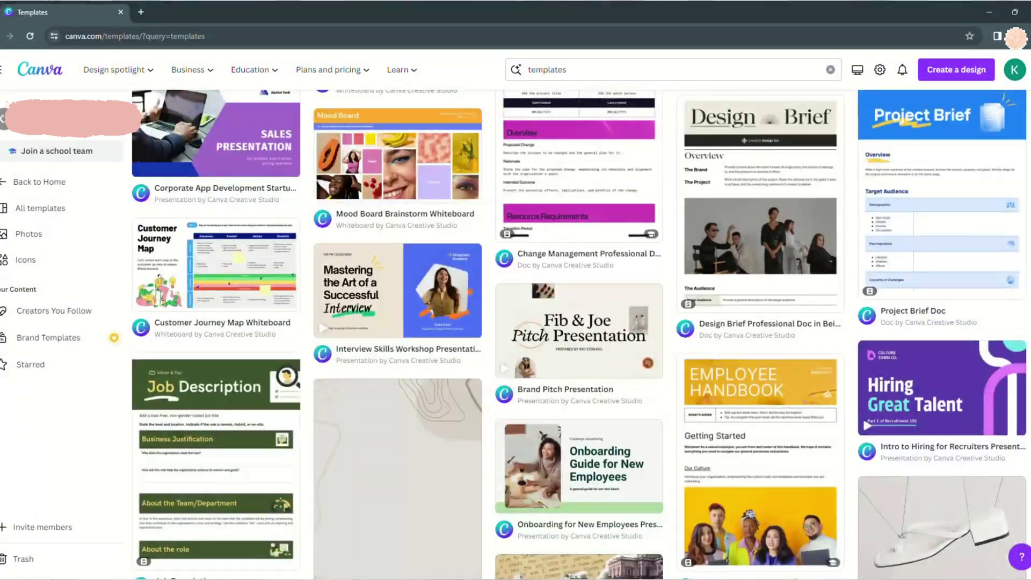
scroll(580, 332, "down", 20)
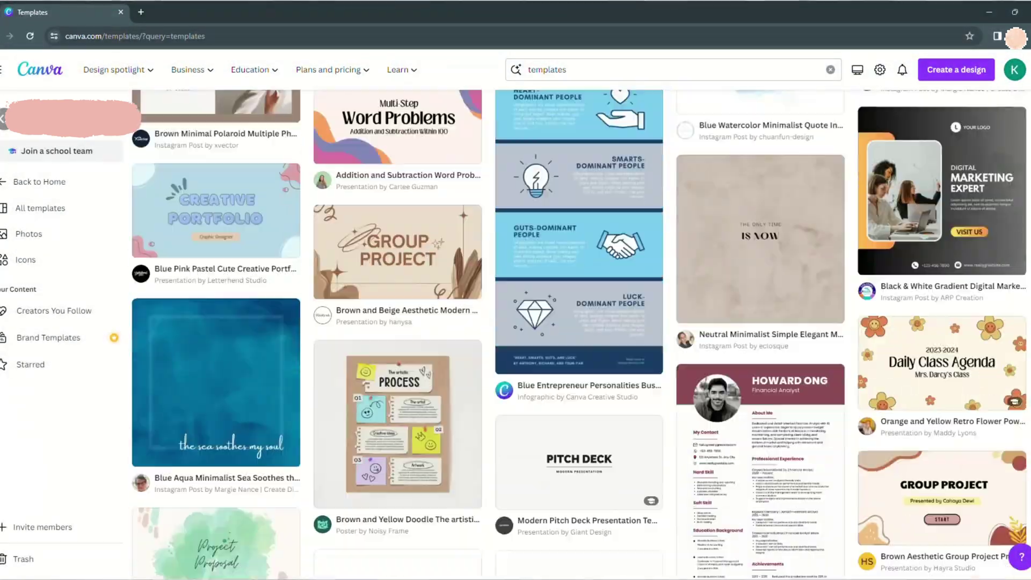
scroll(580, 333, "down", 20)
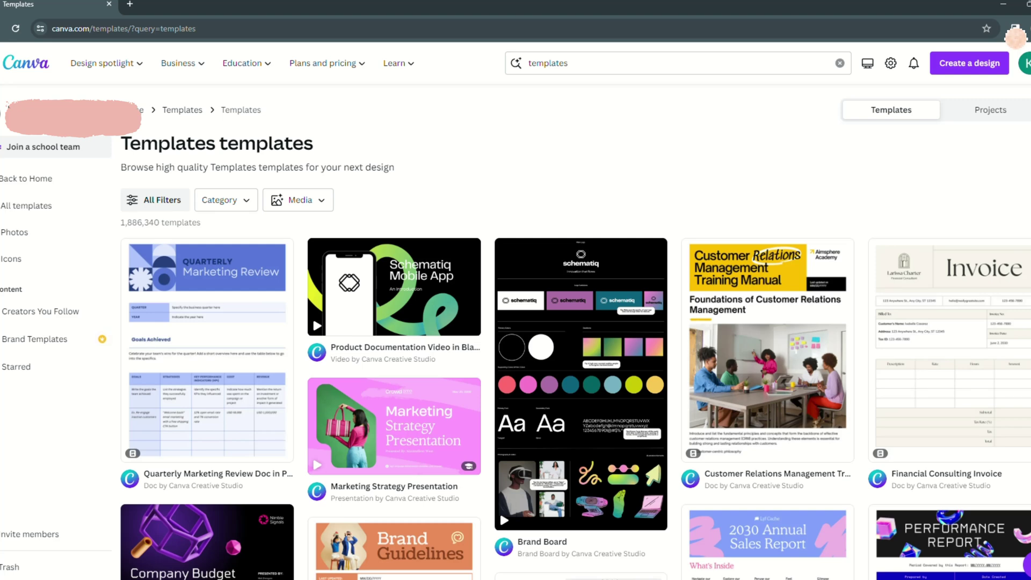
scroll(808, 188, "down", 1)
scroll(807, 188, "up", 1)
Open the overview page of the Canva Pro plan.
left_click(332, 71)
left_click(332, 70)
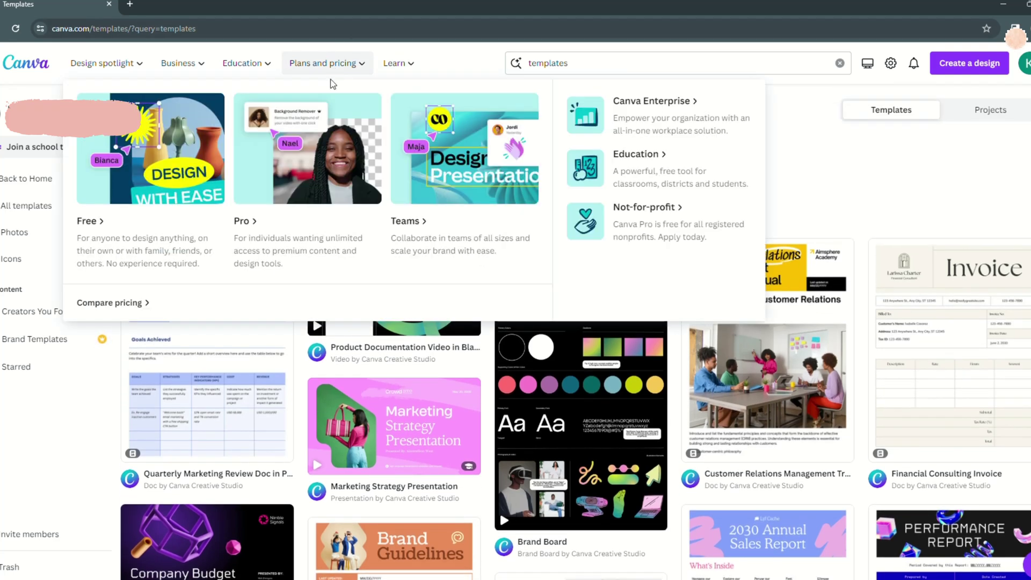
left_click(309, 188)
scroll(994, 322, "down", 4)
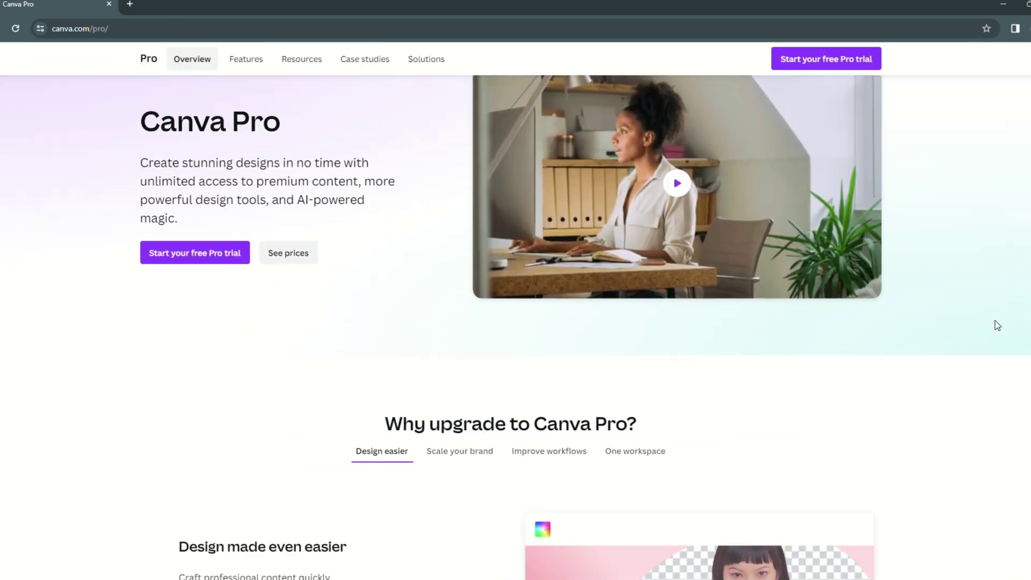
Examine the Canva Pro features, its AI tools and the yearly price comparison between the Free and Pro plans.
scroll(994, 323, "down", 3)
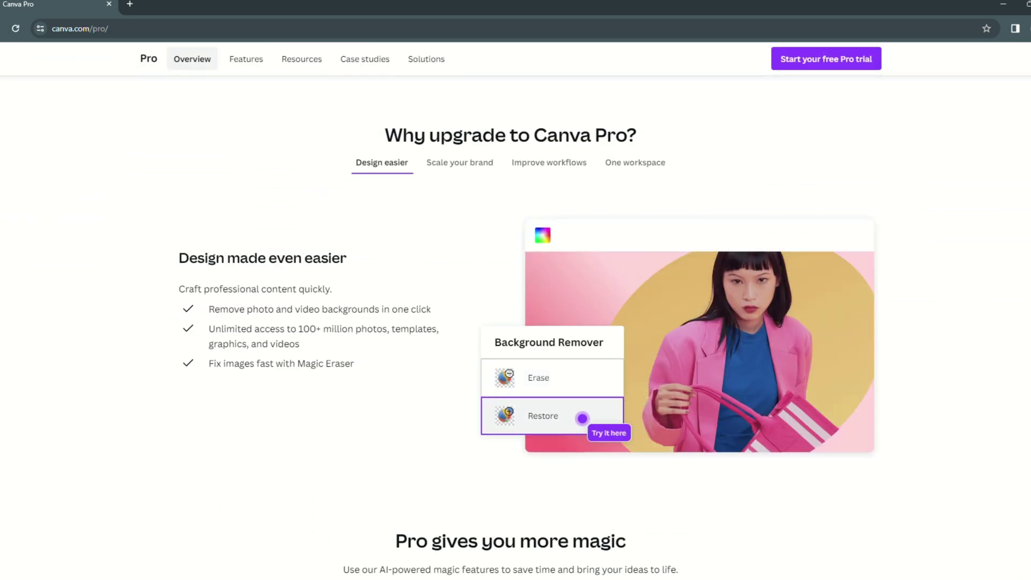
scroll(515, 322, "down", 10)
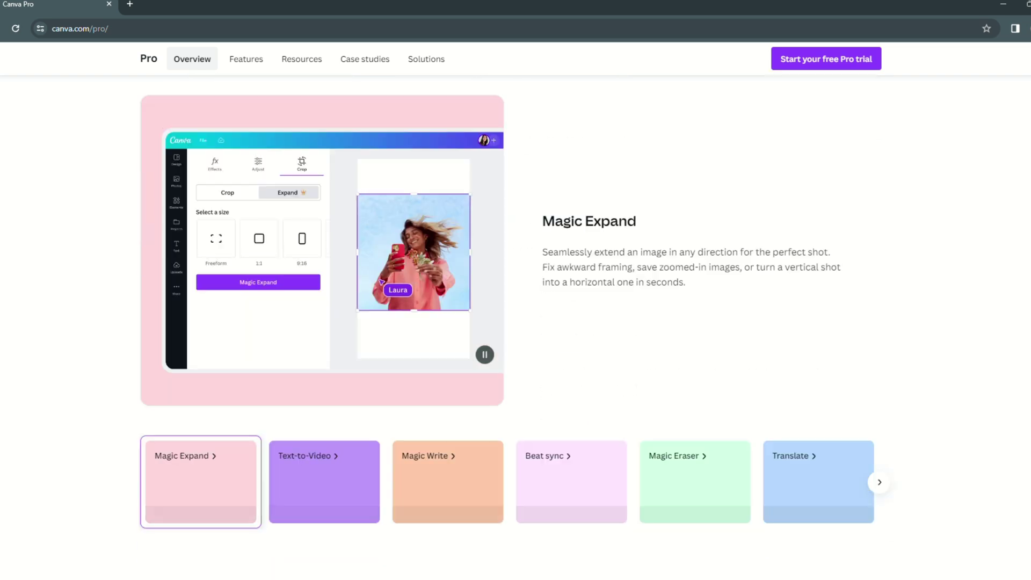
scroll(516, 322, "down", 4)
scroll(516, 322, "down", 6)
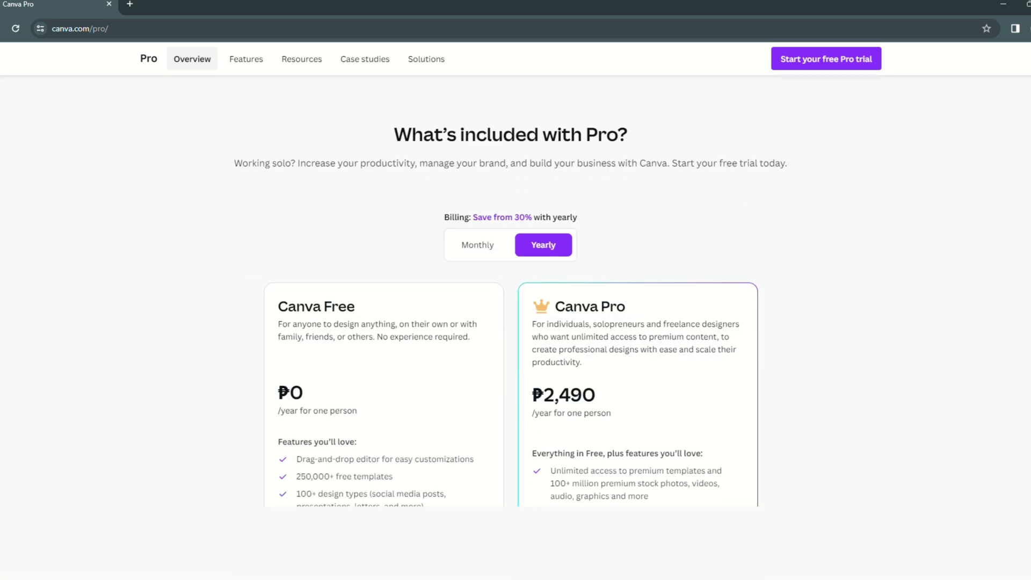
scroll(515, 322, "down", 3)
scroll(515, 322, "up", 2)
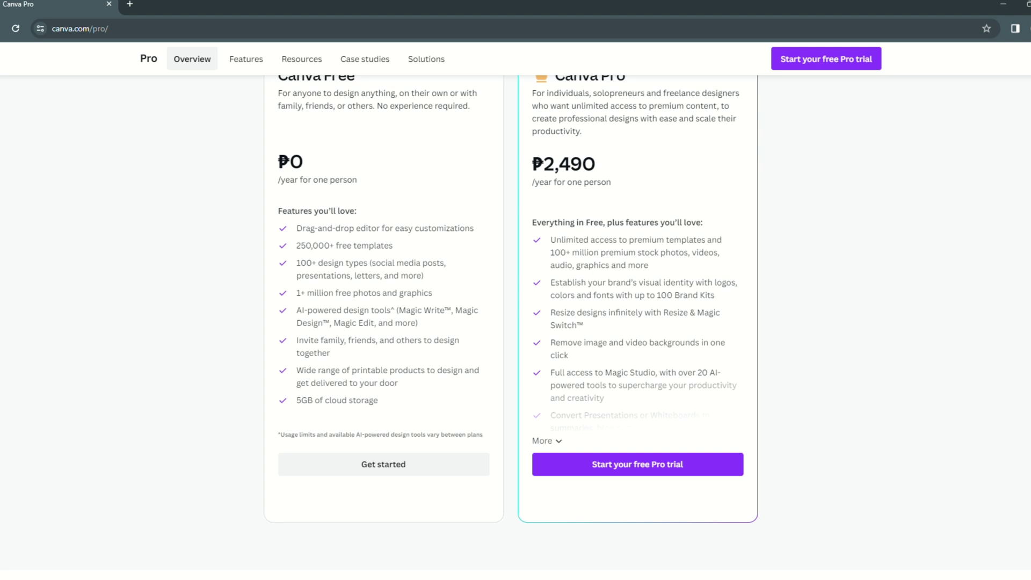
scroll(516, 322, "up", 1)
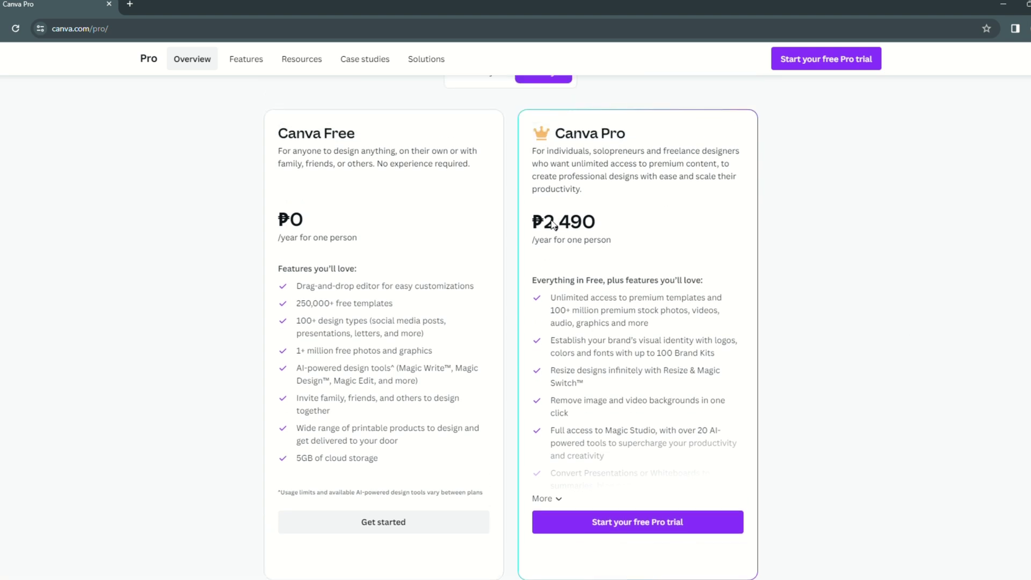
scroll(672, 292, "down", 7)
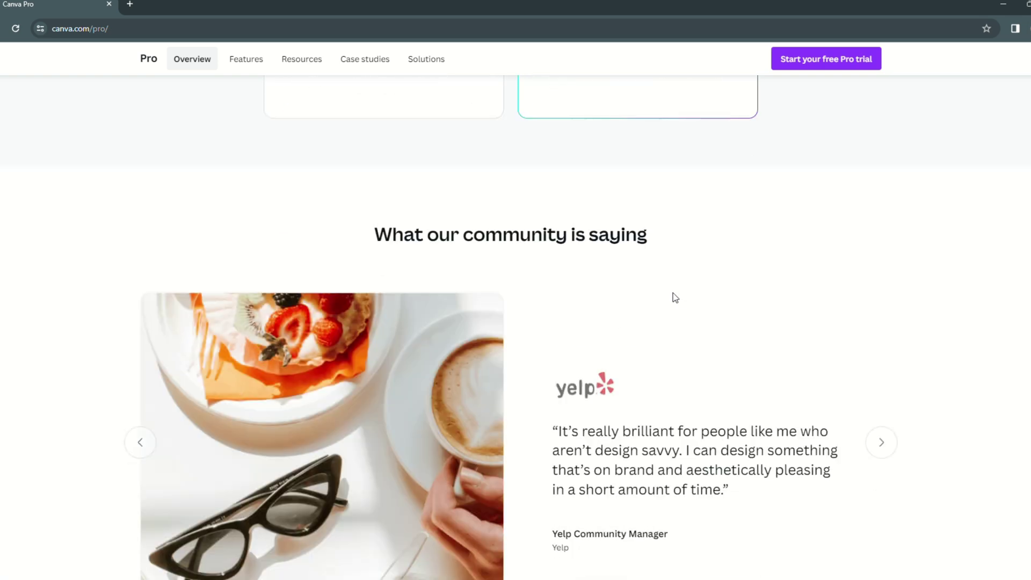
Try to start the free Canva Pro trial, and close the dialog to return to the plan page.
scroll(695, 290, "up", 4)
left_click(803, 64)
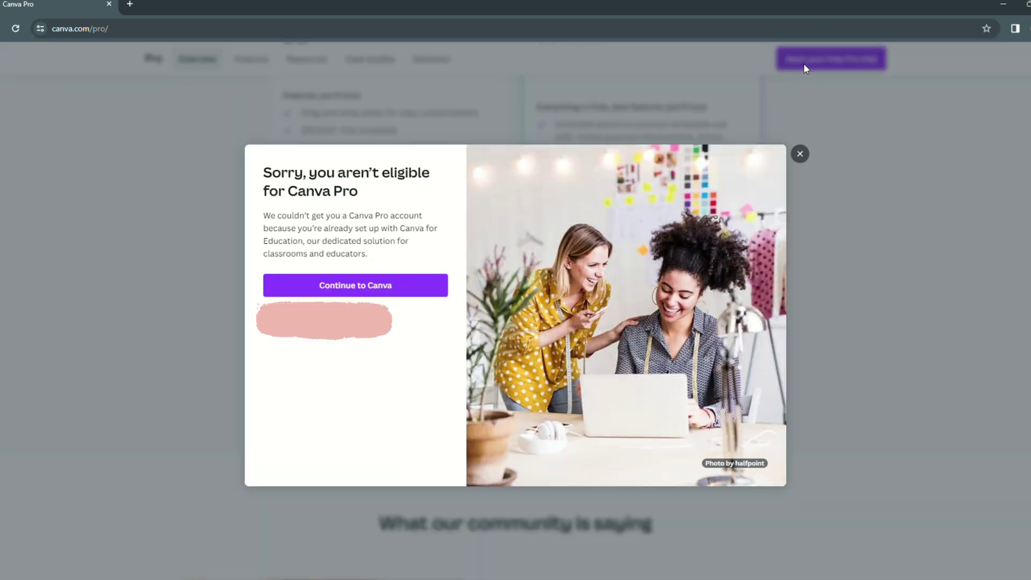
left_click(801, 155)
scroll(787, 177, "up", 10)
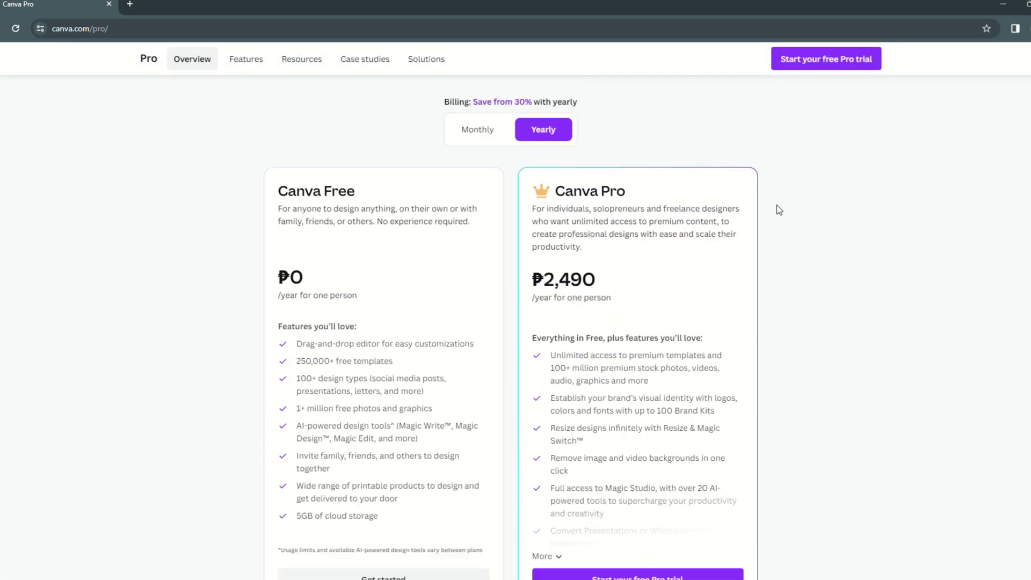
scroll(780, 209, "up", 15)
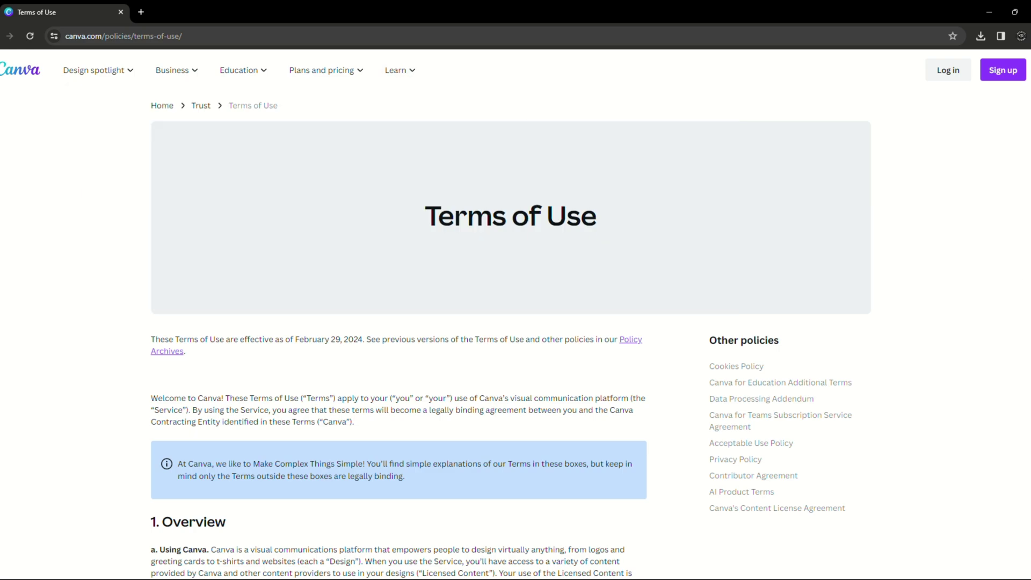
Read through Canva's Terms of Use, including the sections on using the service, publishing a website, billing and intellectual property.
scroll(516, 322, "down", 7)
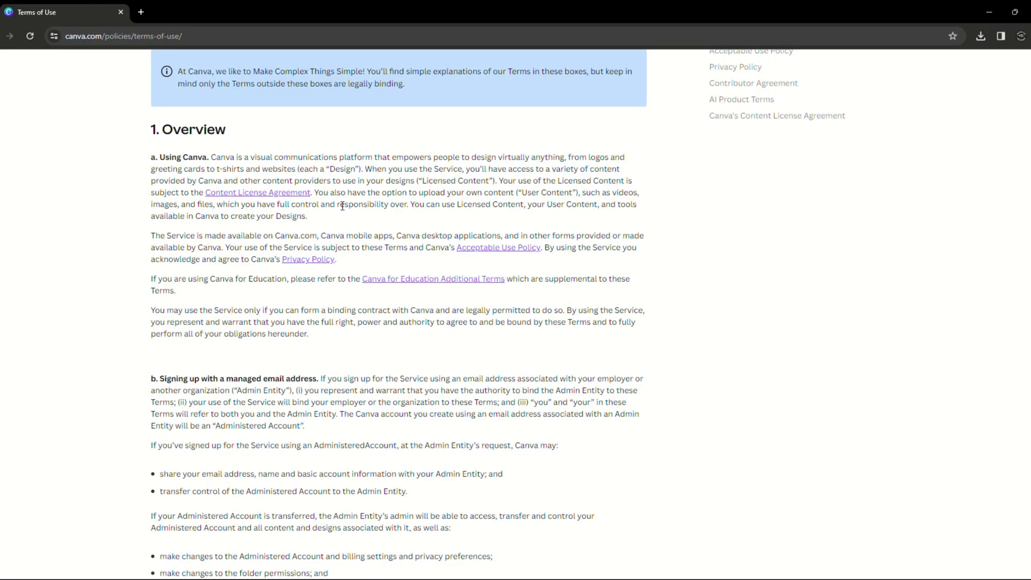
scroll(921, 271, "down", 18)
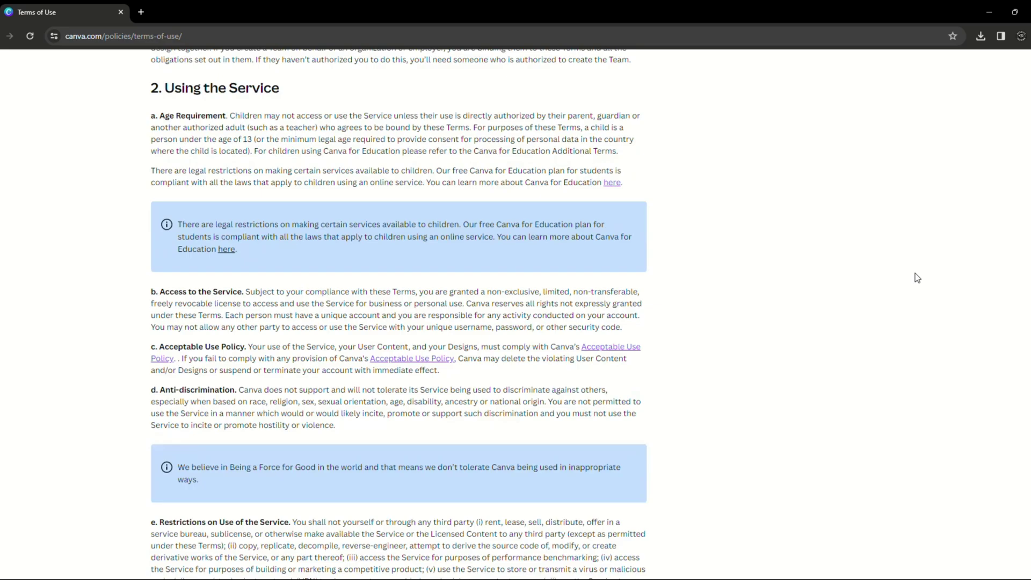
scroll(917, 278, "down", 20)
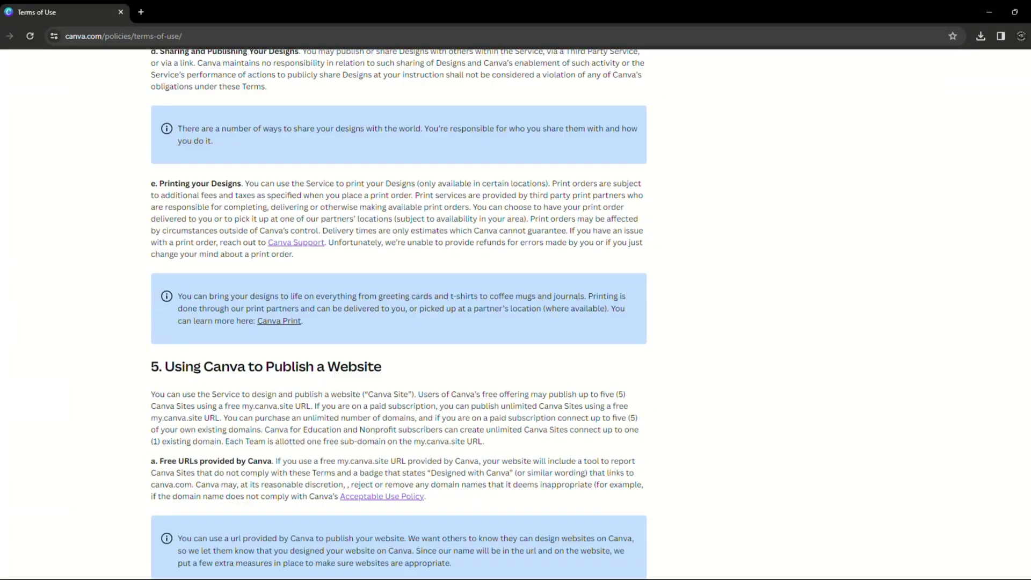
scroll(398, 313, "down", 20)
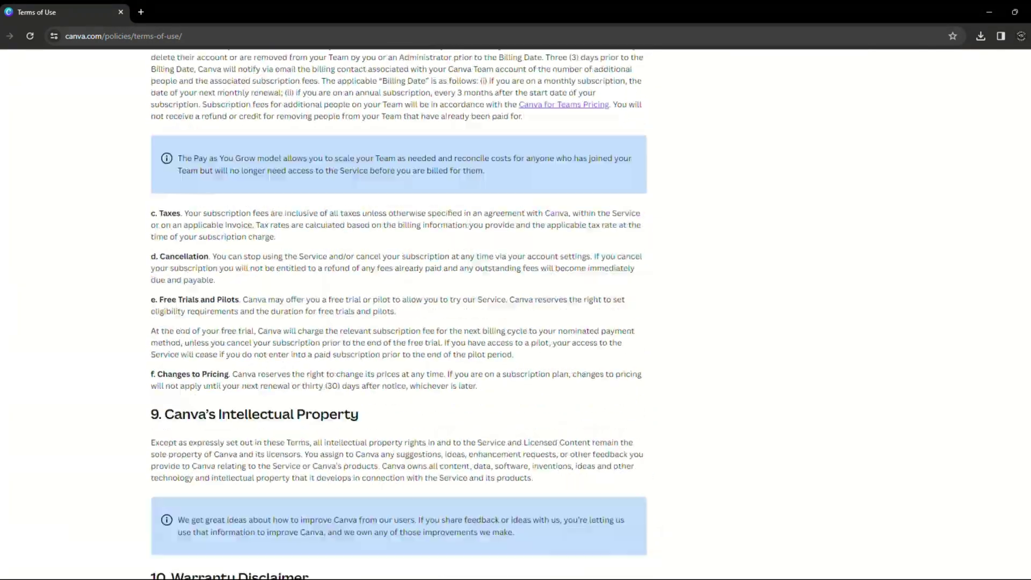
scroll(399, 313, "down", 9)
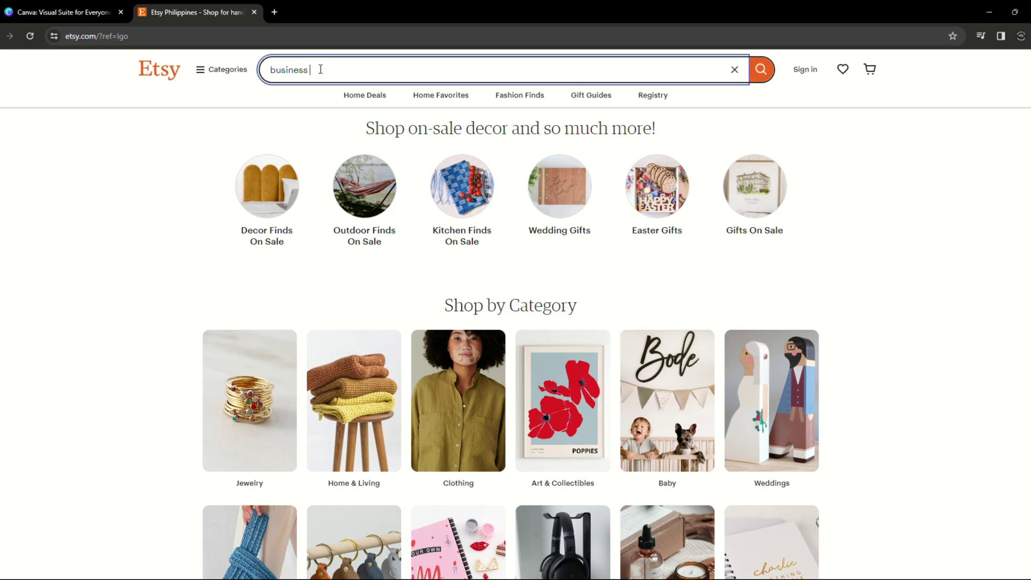
Search Etsy for "business thank you card".
type("thank y")
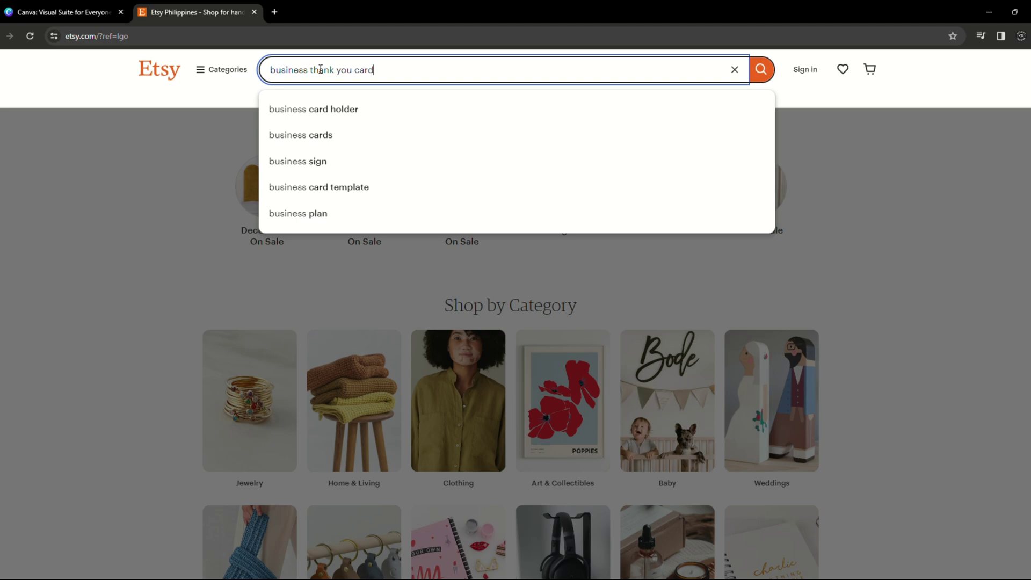
type("ou card")
key("Return")
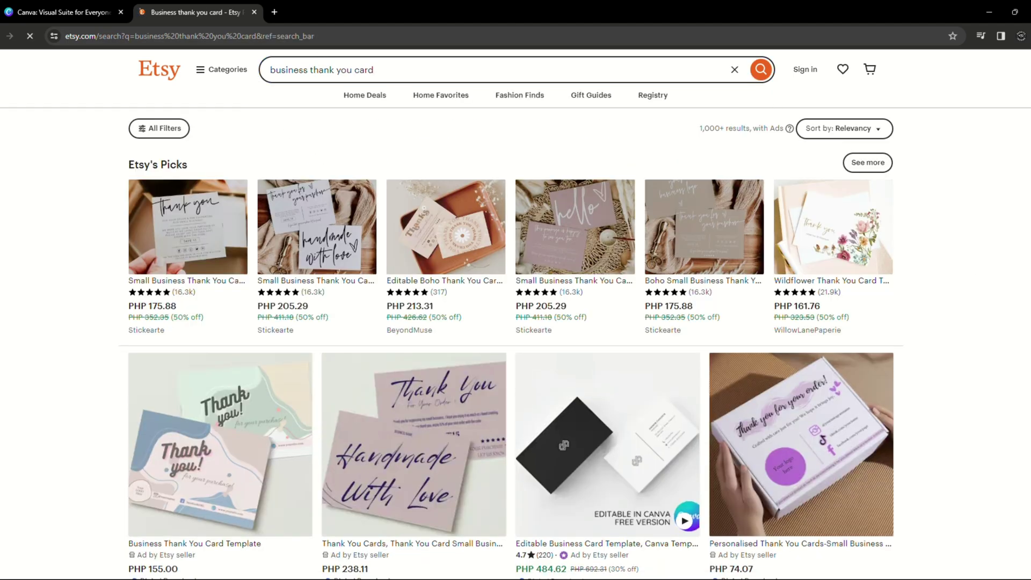
Browse the thank you card results and view the PelicansEyeStudio custom insert card listing that is editable in Canva.
scroll(515, 314, "down", 6)
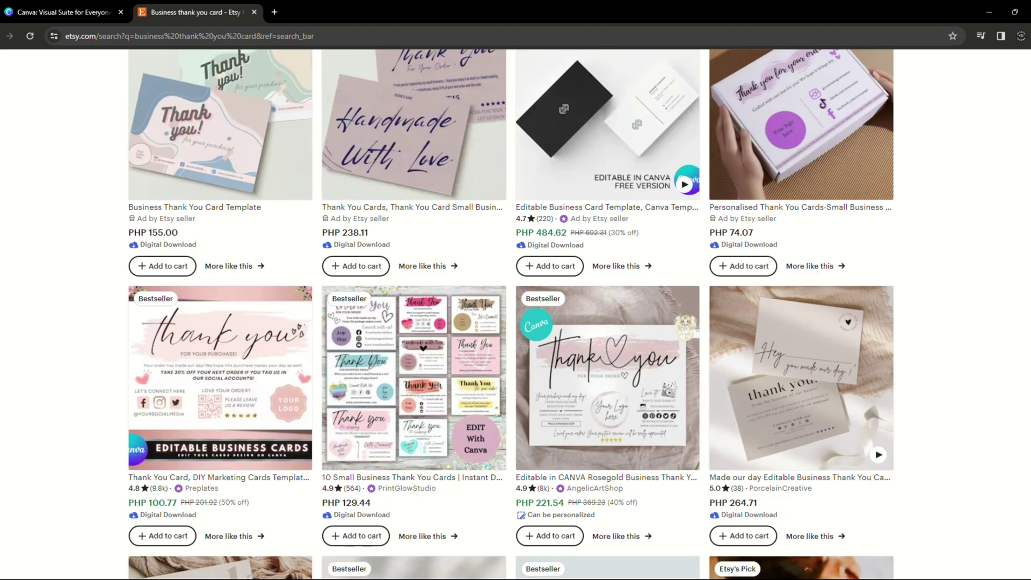
scroll(515, 314, "down", 16)
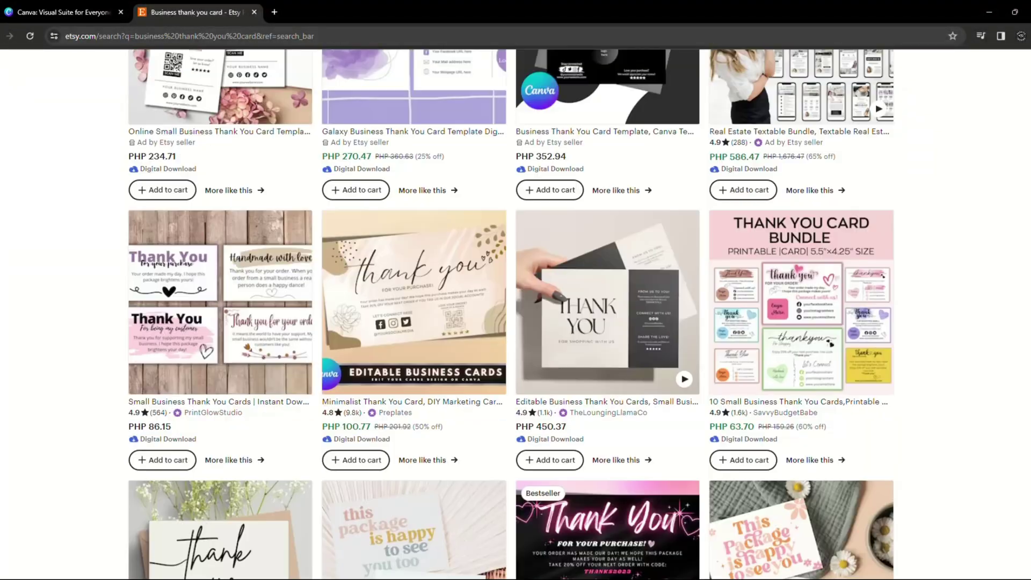
scroll(515, 314, "down", 3)
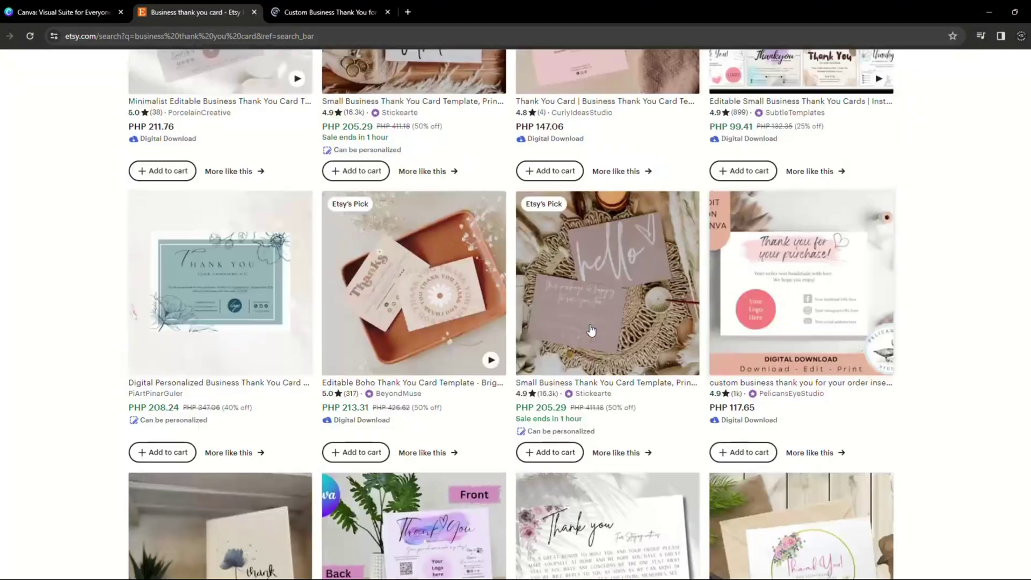
scroll(591, 332, "up", 3)
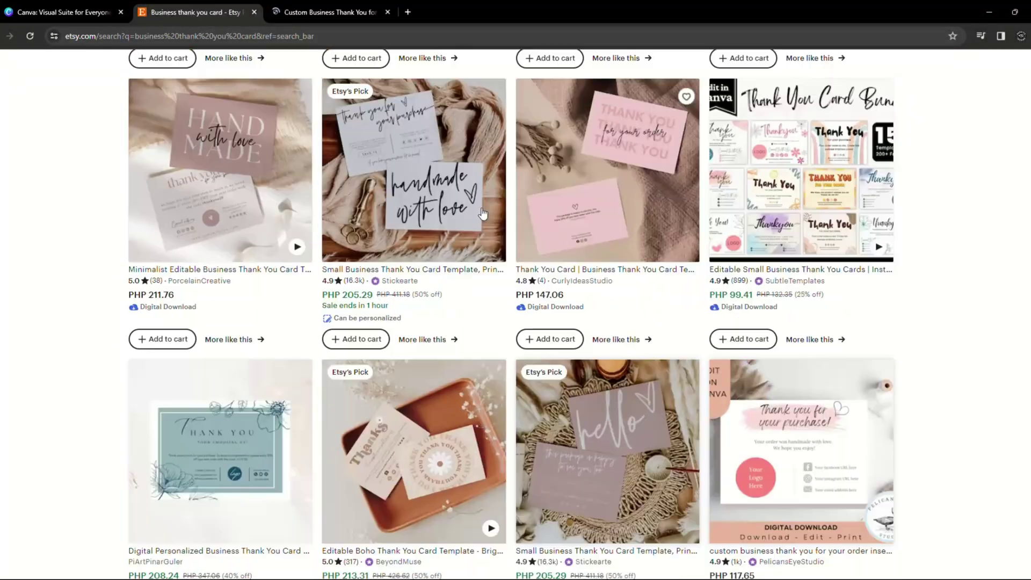
left_click(329, 13)
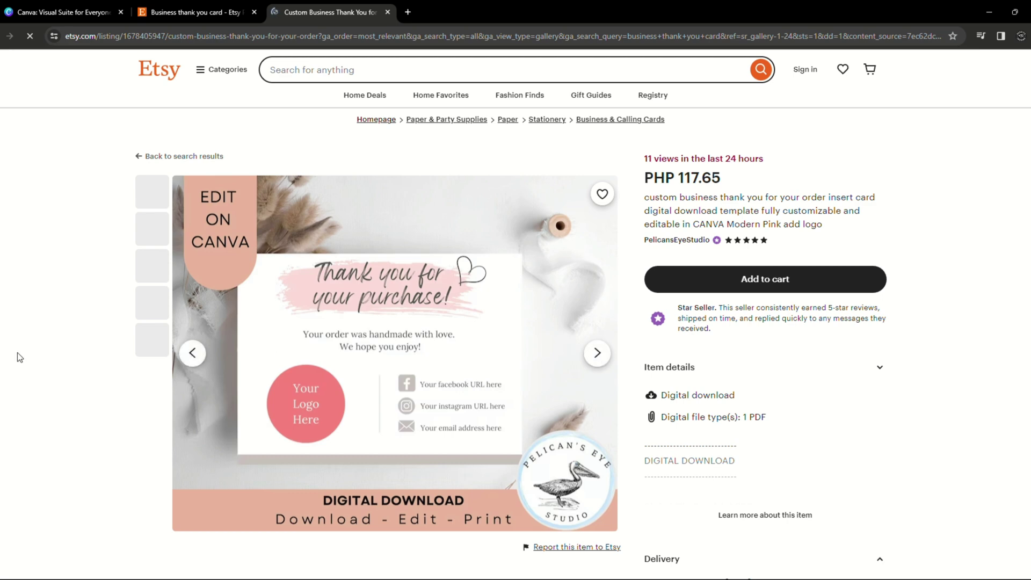
Switch to Canva and create a new blank design with a custom size of 5.5 × 4.25 in.
key("alt+Tab")
left_click(956, 70)
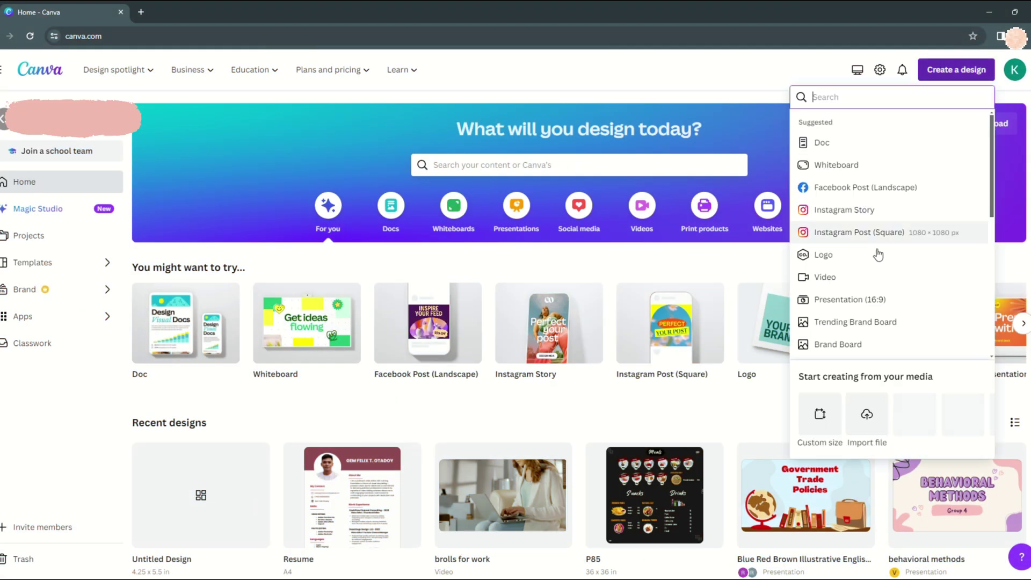
left_click(822, 414)
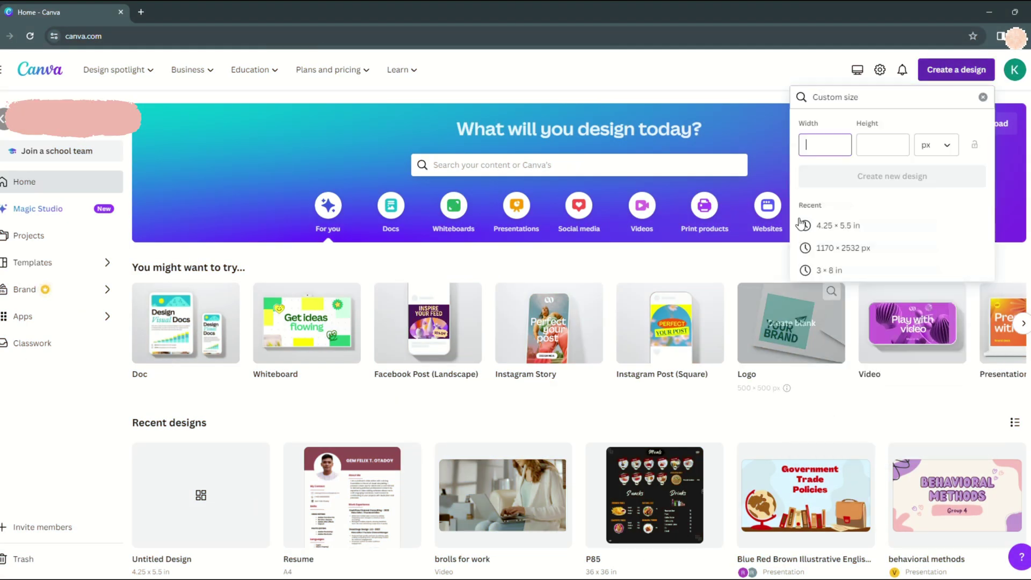
left_click(925, 144)
left_click(897, 197)
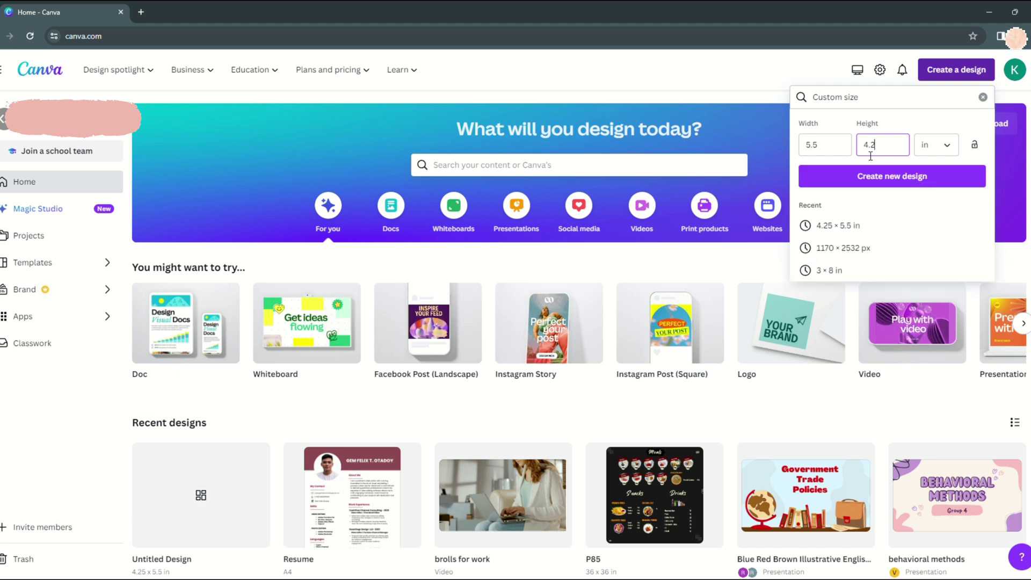
left_click(914, 190)
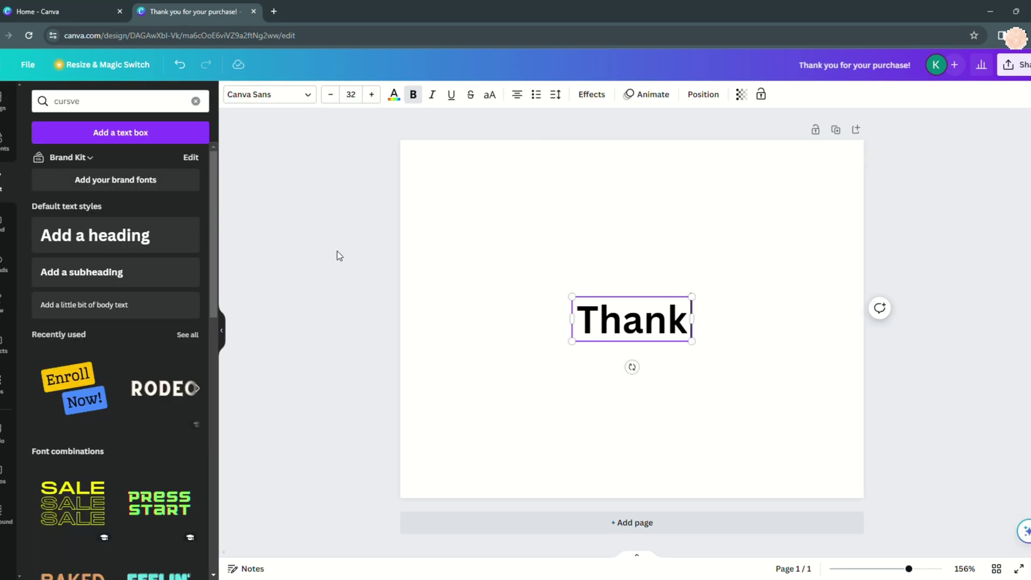
Complete the heading as "Thank you for your purchase!", scale it down to size 21.4 and place it near the card's upper edge.
type("your purchase!")
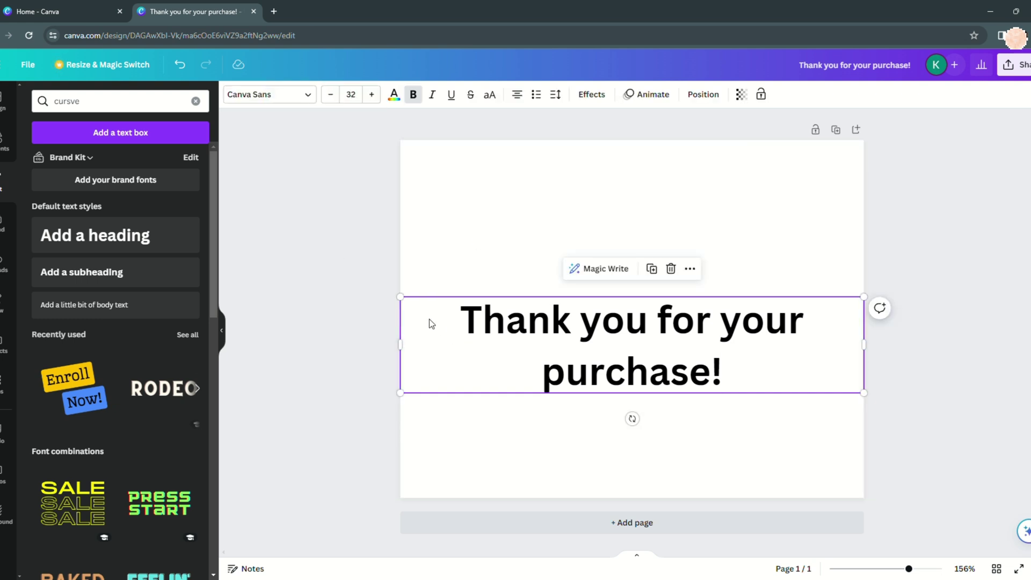
left_click_drag(402, 299, 554, 366)
left_click_drag(859, 388, 795, 233)
Set the heading's font to Brusher and fit its text box more closely around the two lines.
left_click(293, 94)
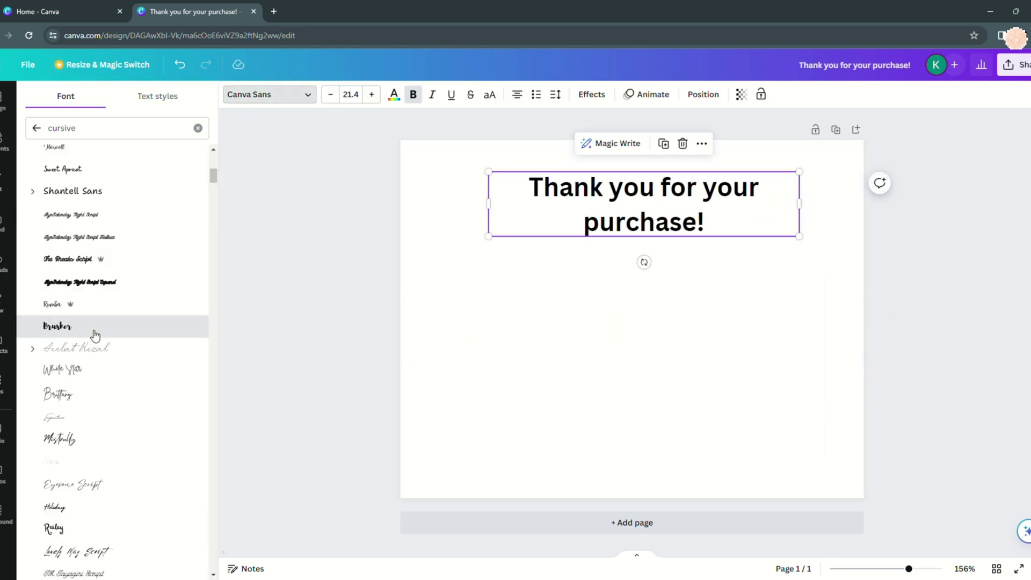
left_click(92, 327)
left_click(698, 216)
left_click(661, 255)
left_click(569, 228)
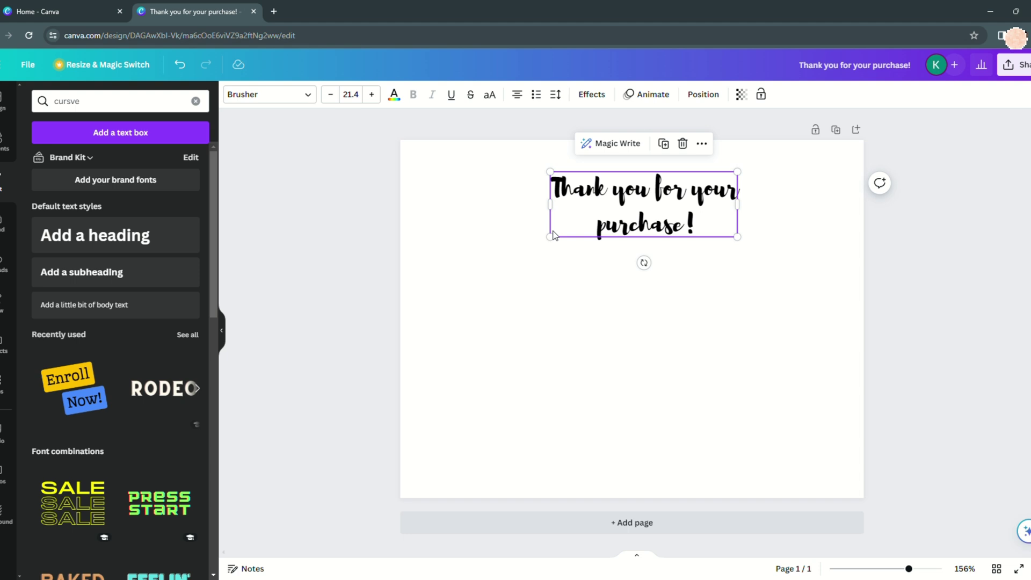
left_click_drag(551, 209, 526, 210)
left_click(661, 253)
Search the graphics for "brush stroke" and place the pink watercolor stroke over the heading area.
left_click(4, 141)
left_click(154, 103)
type("brush st")
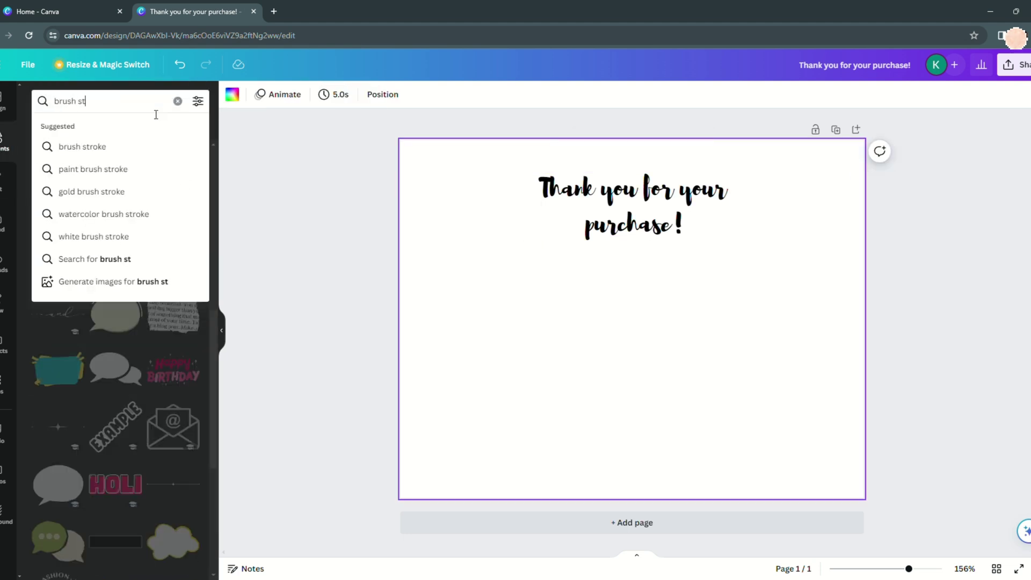
left_click(152, 147)
scroll(156, 362, "down", 5)
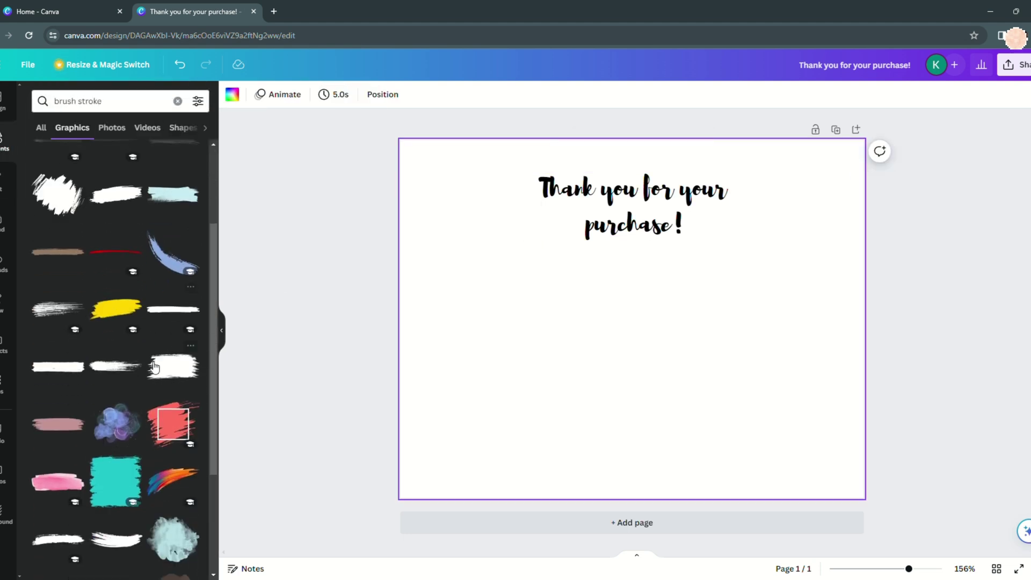
left_click_drag(59, 331, 518, 251)
left_click_drag(428, 147, 496, 168)
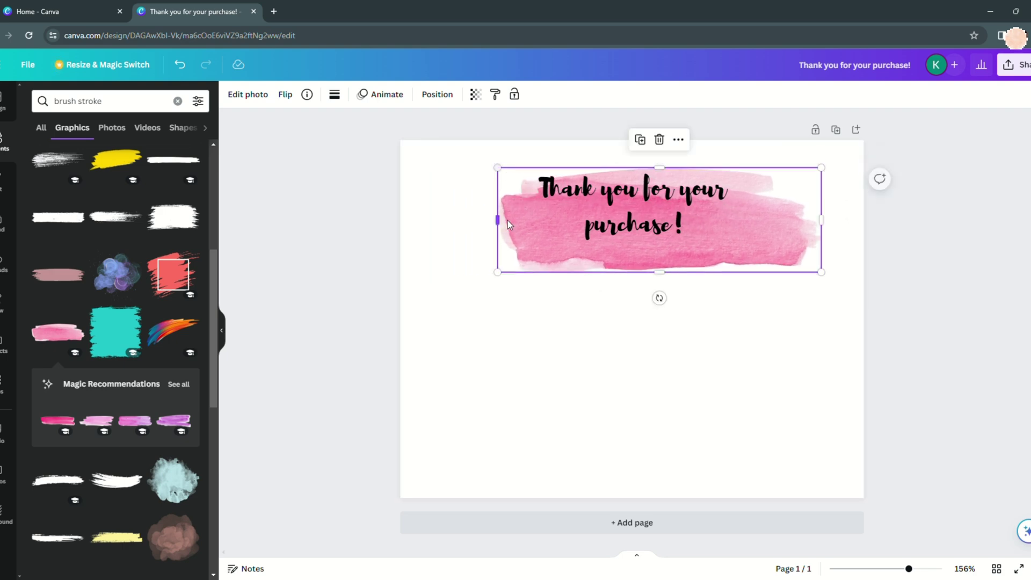
Resize the pink brush stroke to about 3.5 × 1.1 in and position the heading centrally on it.
left_click_drag(586, 202, 608, 218)
left_click_drag(520, 238, 495, 231)
left_click_drag(794, 157, 766, 166)
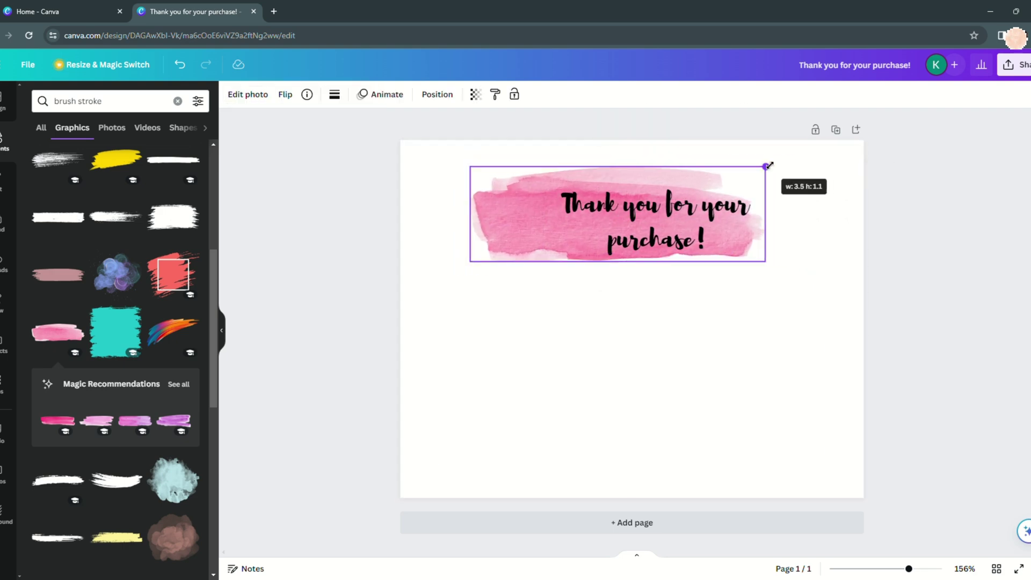
left_click_drag(644, 220, 623, 296)
left_click_drag(578, 221, 589, 212)
left_click_drag(664, 306, 668, 219)
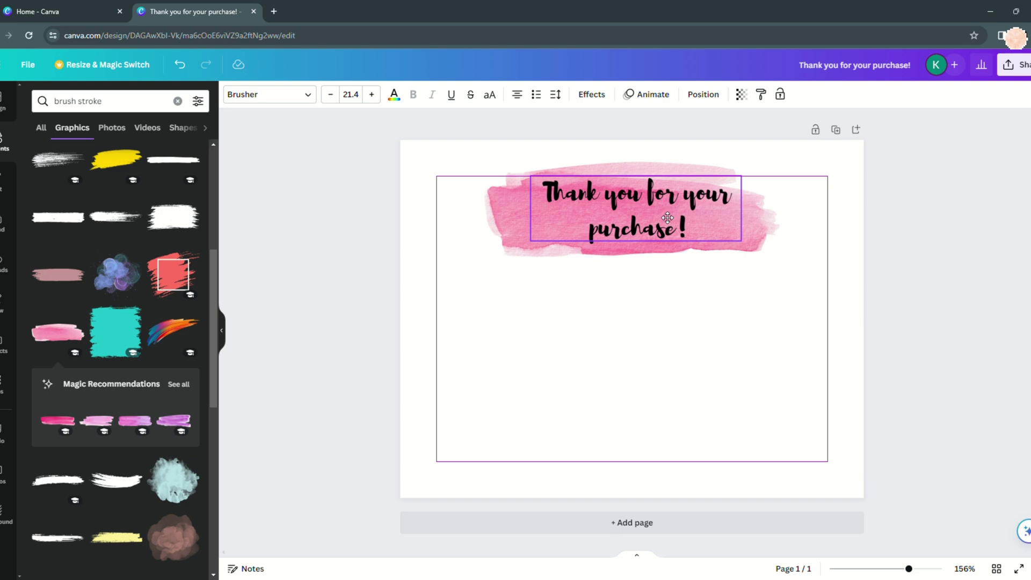
left_click(755, 323)
Group the heading with the pink brush stroke, scale the group down slightly and center it near the card's upper edge.
left_click_drag(757, 304, 617, 220)
right_click(610, 212)
left_click(678, 377)
left_click(737, 182)
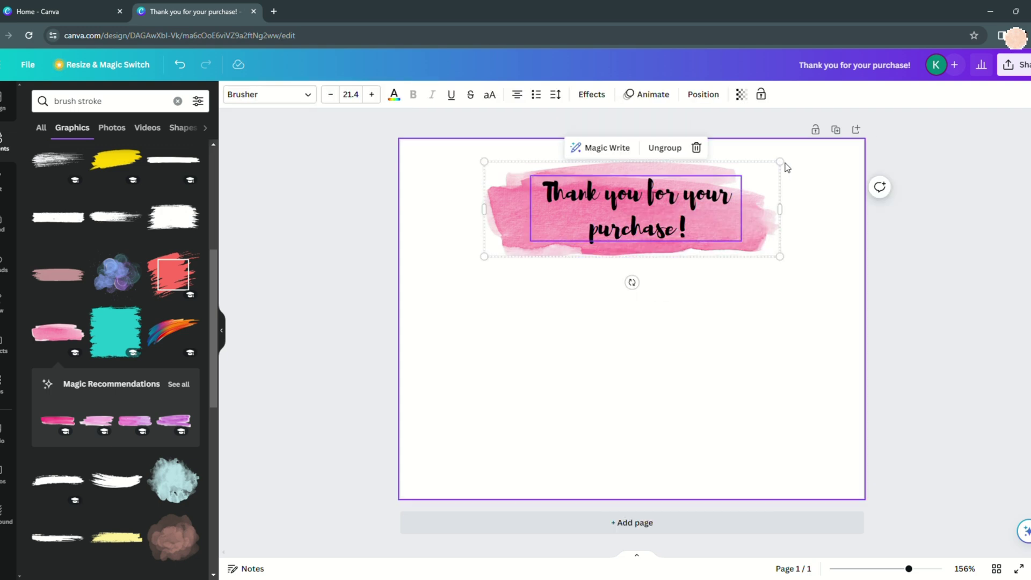
left_click_drag(780, 161, 762, 167)
left_click(704, 309)
left_click_drag(639, 214, 647, 216)
left_click(692, 318)
left_click(540, 236)
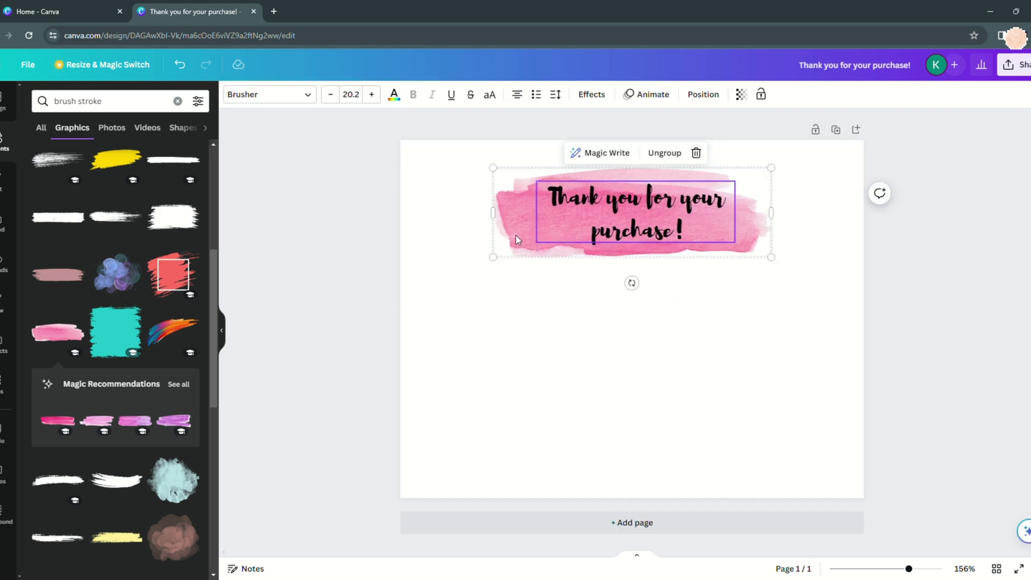
left_click(462, 268)
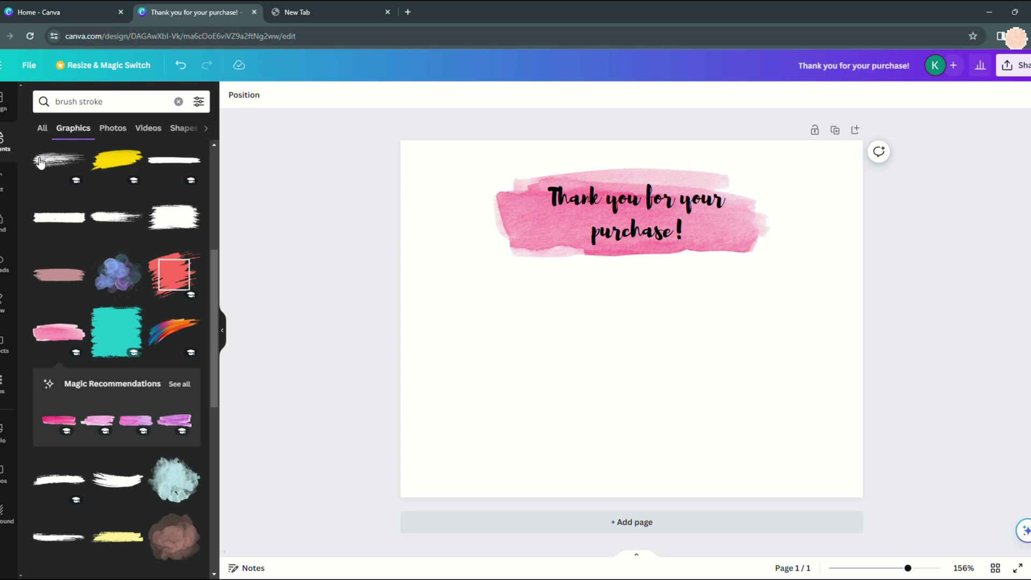
Add a subheading with the two lines "Your order was handmade with love." and "Enjoy your day!".
left_click(9, 182)
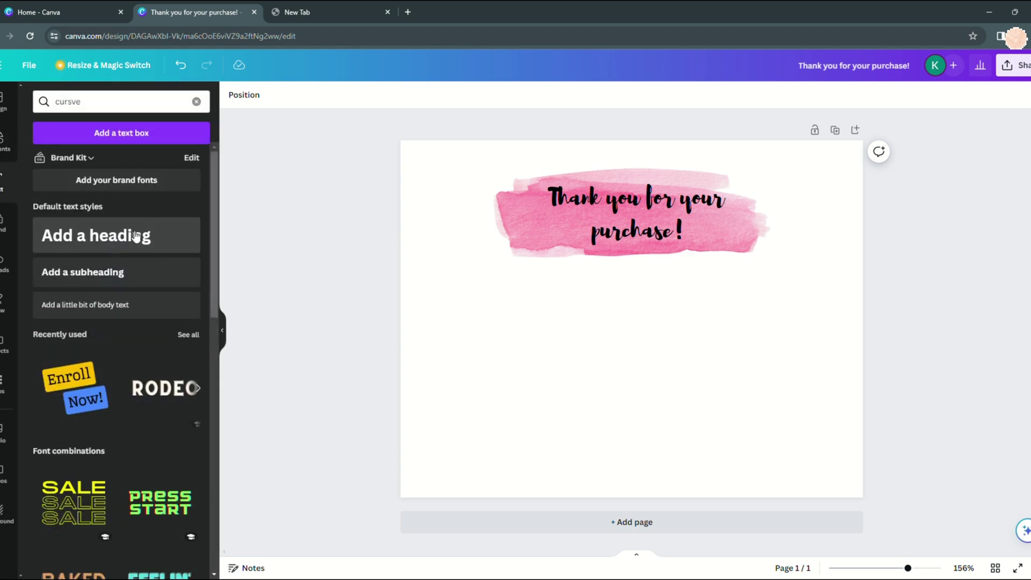
left_click(147, 271)
type("You")
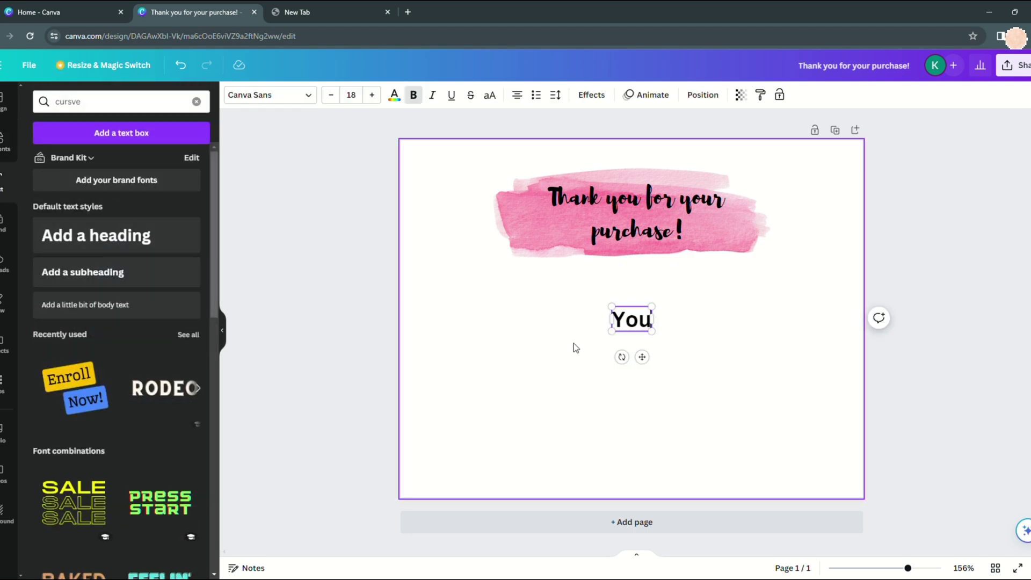
type("r order was handmade with love.")
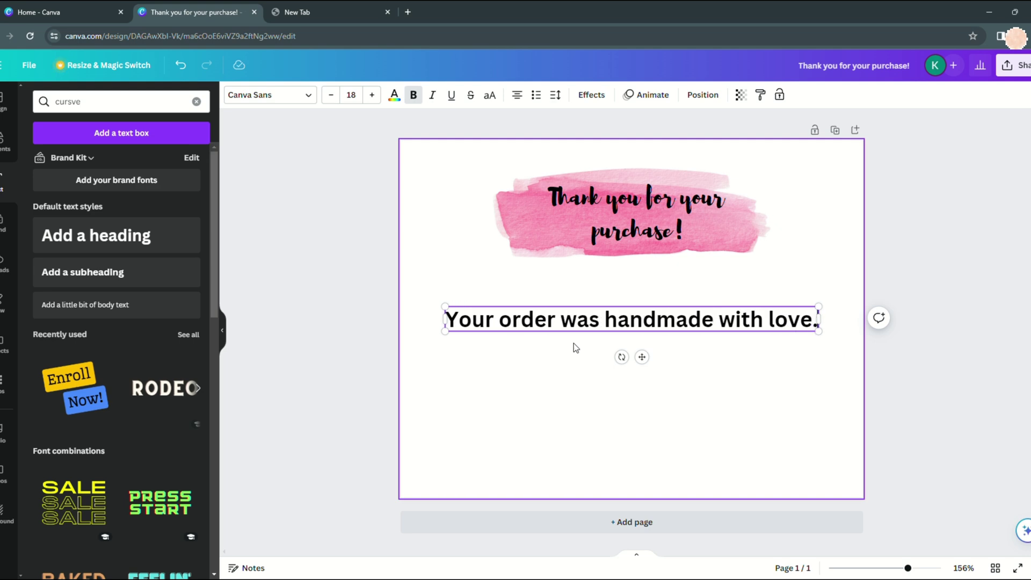
key("Return")
type("Enjoy y")
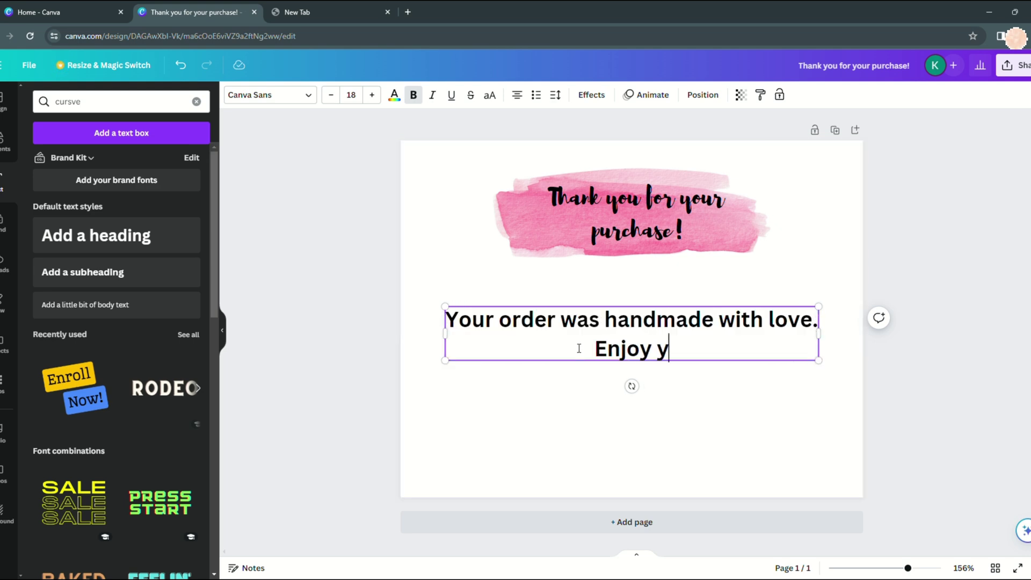
type("our day!")
left_click(668, 417)
Shrink the handmade-with-love message to size 11.2 and change its font to Shantell Sans.
left_click(558, 344)
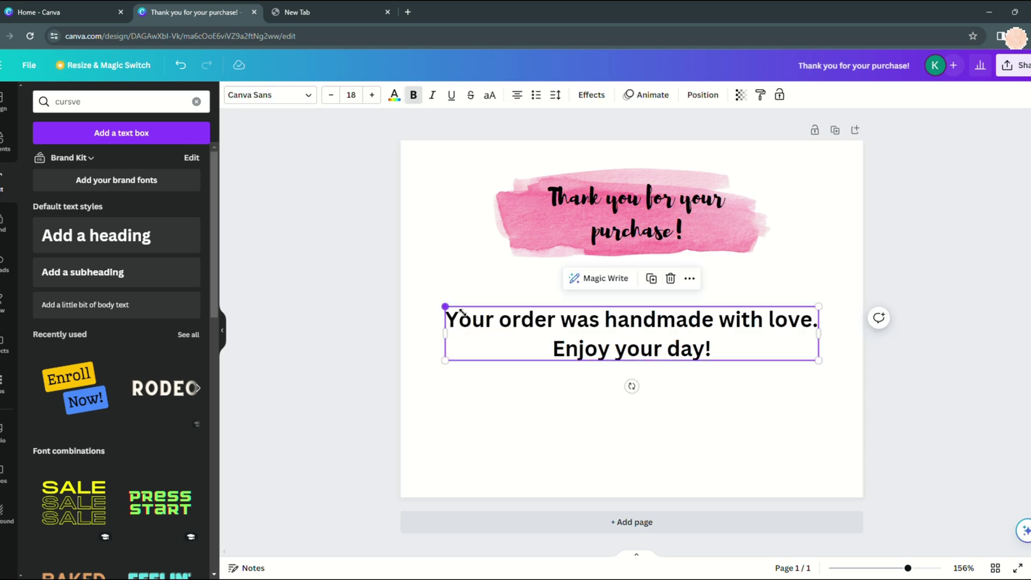
left_click_drag(445, 307, 586, 327)
left_click_drag(733, 356, 671, 338)
left_click(270, 95)
left_click(64, 329)
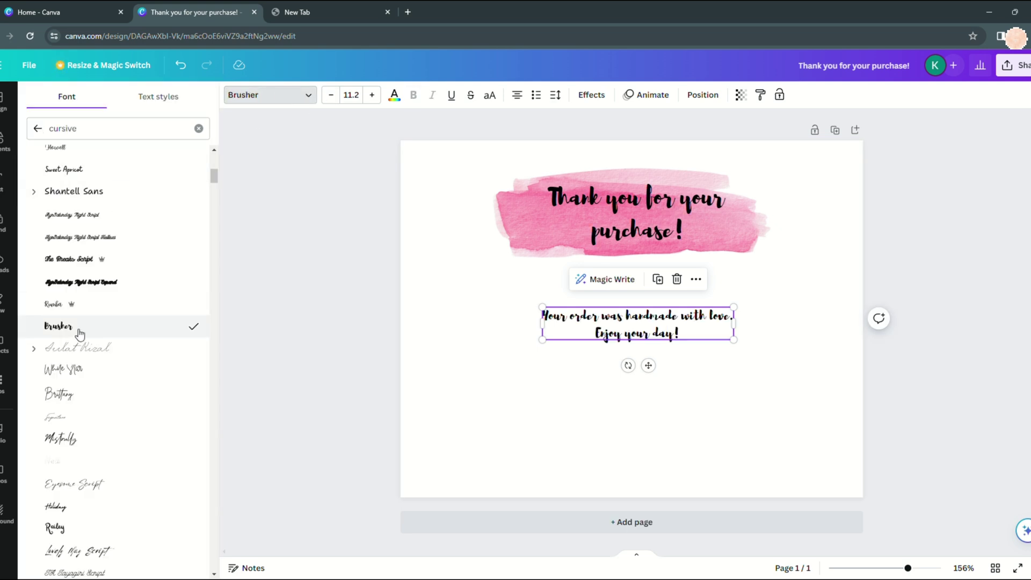
left_click(75, 350)
scroll(100, 303, "up", 2)
left_click(99, 304)
left_click(563, 397)
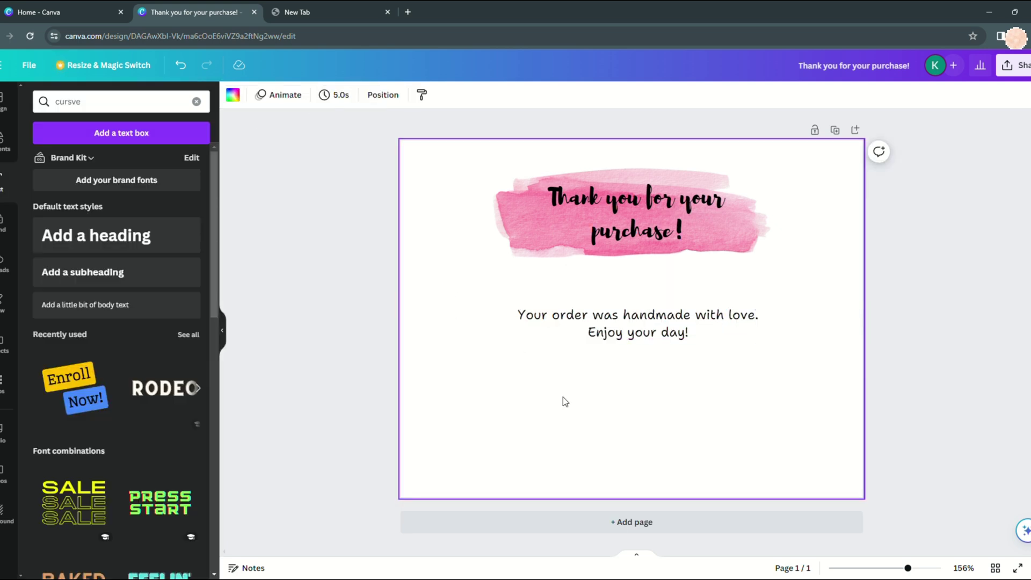
Enlarge the handmade-with-love message slightly and center it below the brush stroke heading.
left_click(553, 330)
left_click_drag(517, 307, 463, 299)
left_click_drag(585, 329, 605, 330)
left_click(753, 420)
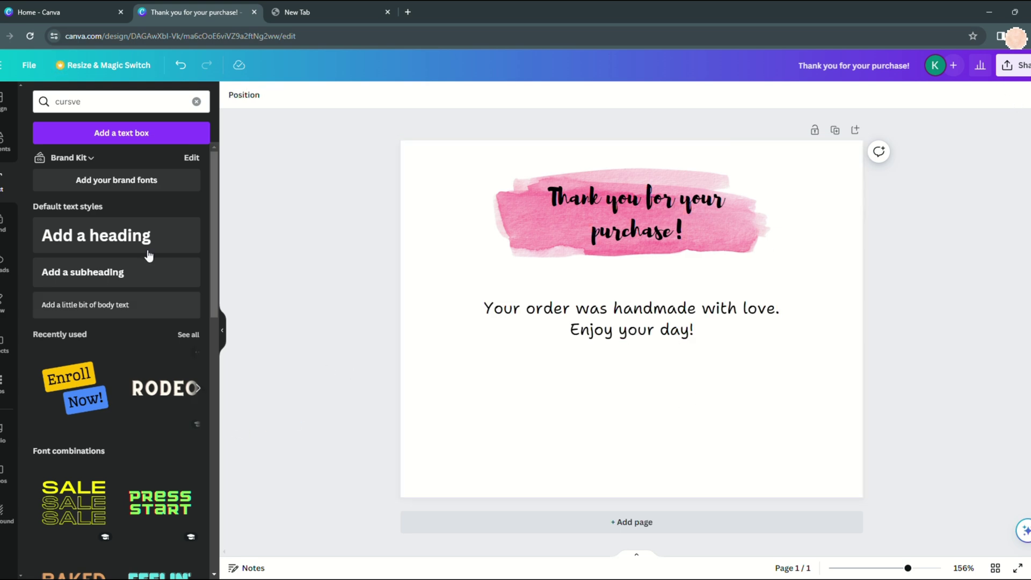
Add a circular frame, scale it down and place it in the card's lower left area.
left_click(4, 139)
scroll(118, 322, "down", 5)
left_click_drag(154, 396, 436, 367)
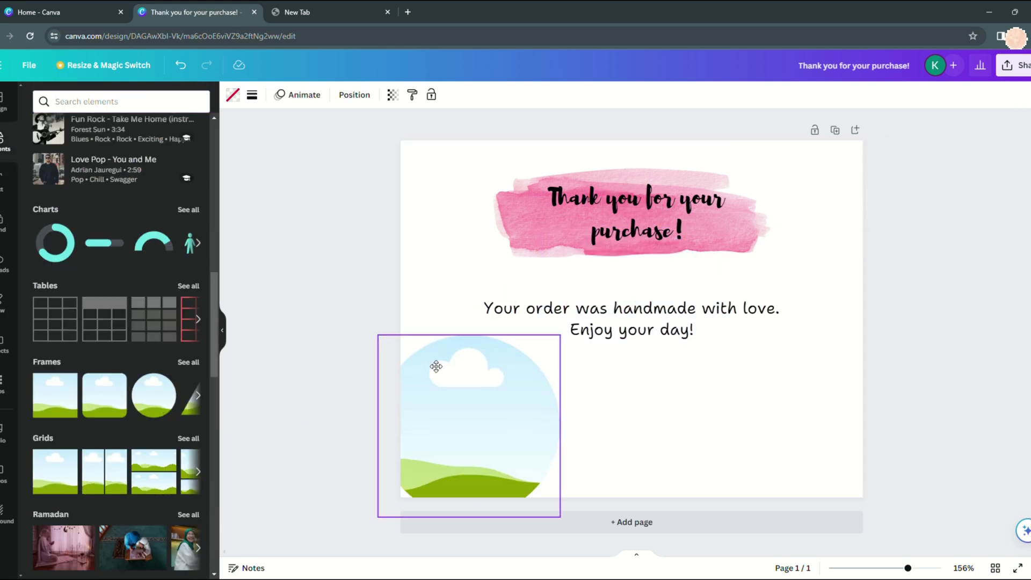
left_click_drag(378, 335, 453, 409)
left_click_drag(510, 459, 493, 405)
left_click_drag(435, 354, 452, 368)
Search the graphics for "circle" and insert the solid circle with rough brushed edges.
scroll(30, 149, "up", 3)
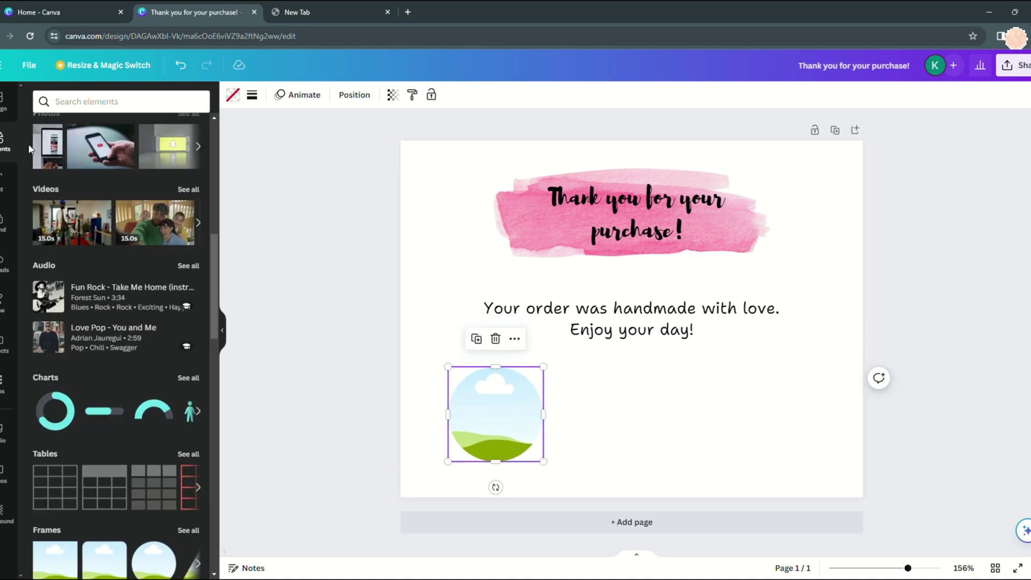
left_click(108, 101)
type("circle")
key("Return")
left_click(73, 127)
left_click(117, 268)
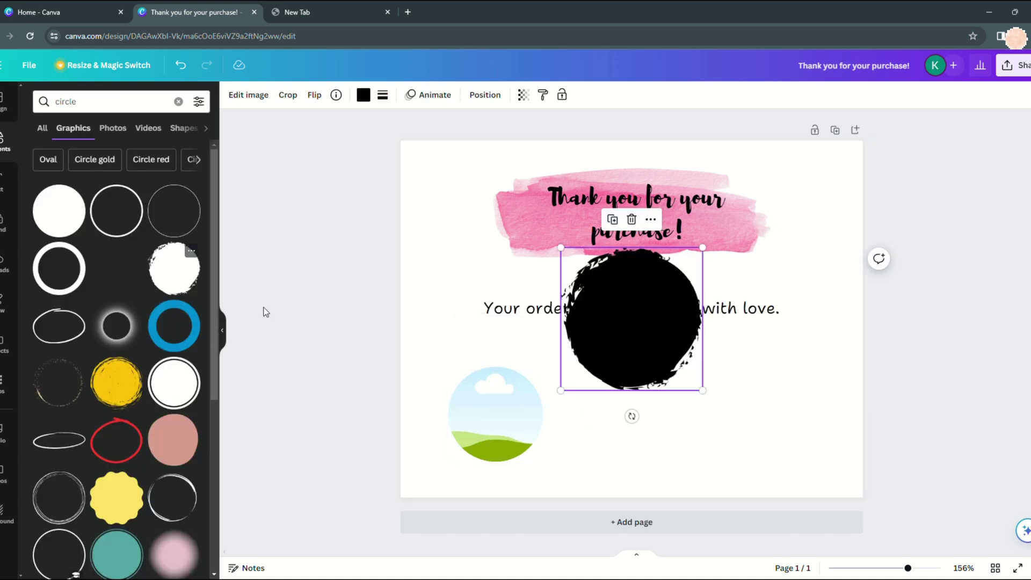
Recolor the brushed circle with the medium pink from the photo colors and shrink it beside the circular frame.
left_click_drag(631, 319, 572, 403)
left_click(363, 94)
left_click(70, 317)
left_click_drag(505, 332, 559, 386)
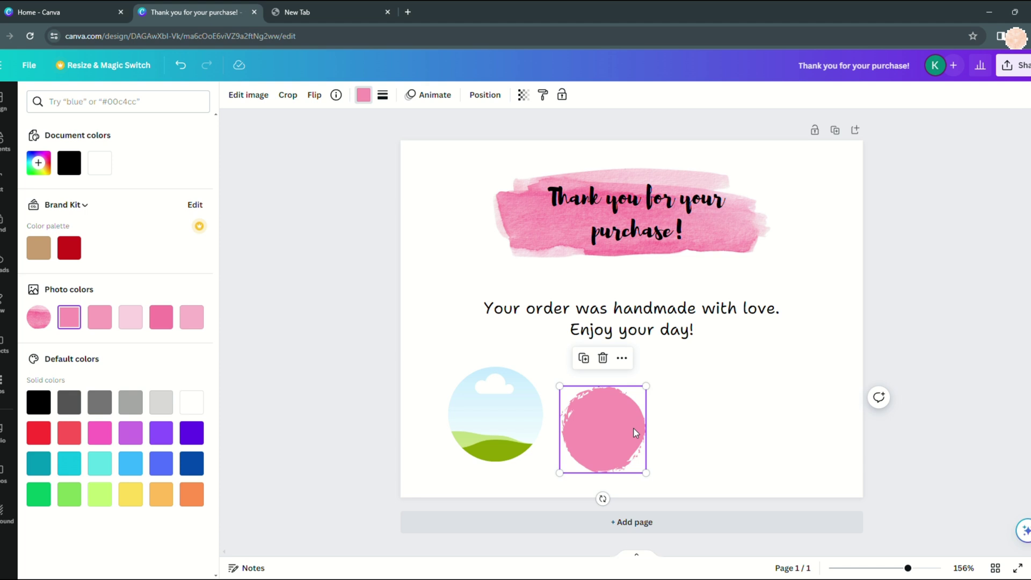
Move the pink brushed circle to the card's lower left, enlarge it slightly and adjust its layer order relative to the circular frame.
left_click_drag(633, 429, 680, 424)
left_click_drag(497, 415, 817, 414)
left_click_drag(638, 420, 478, 413)
left_click_drag(533, 368, 556, 369)
left_click_drag(806, 414, 633, 413)
right_click(594, 408)
right_click(516, 426)
mouse_move(558, 416)
left_click(794, 484)
left_click_drag(499, 411, 493, 411)
Shrink the circular frame and center it inside the pink brushed circle.
left_click(658, 414)
left_click_drag(588, 360, 608, 379)
left_click_drag(647, 414, 496, 405)
left_click(650, 411)
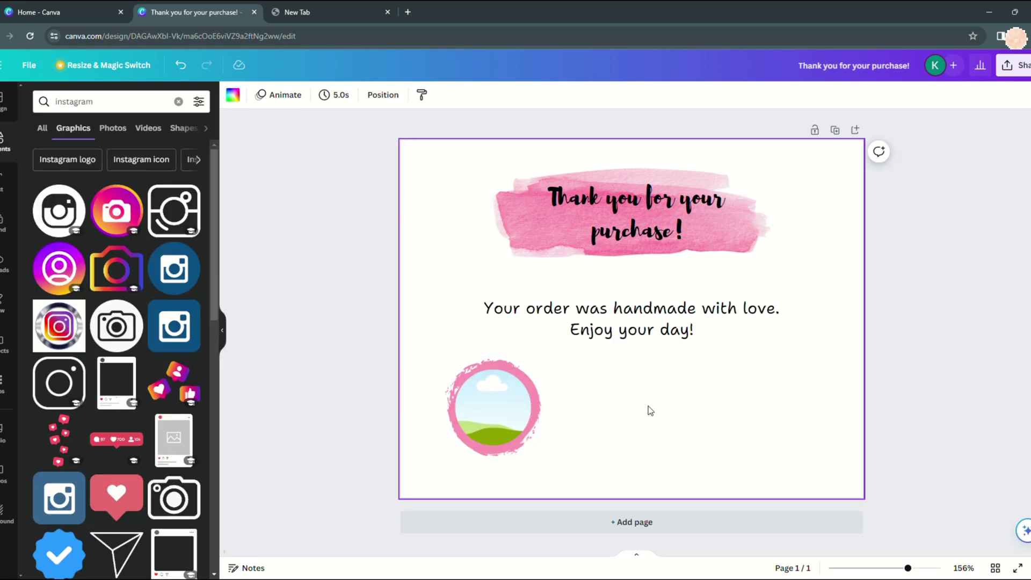
Add the text "Your logo here!" on three lines at size 9.2 and center it inside the circular frame.
left_click(7, 180)
left_click(116, 271)
type("Your logo here")
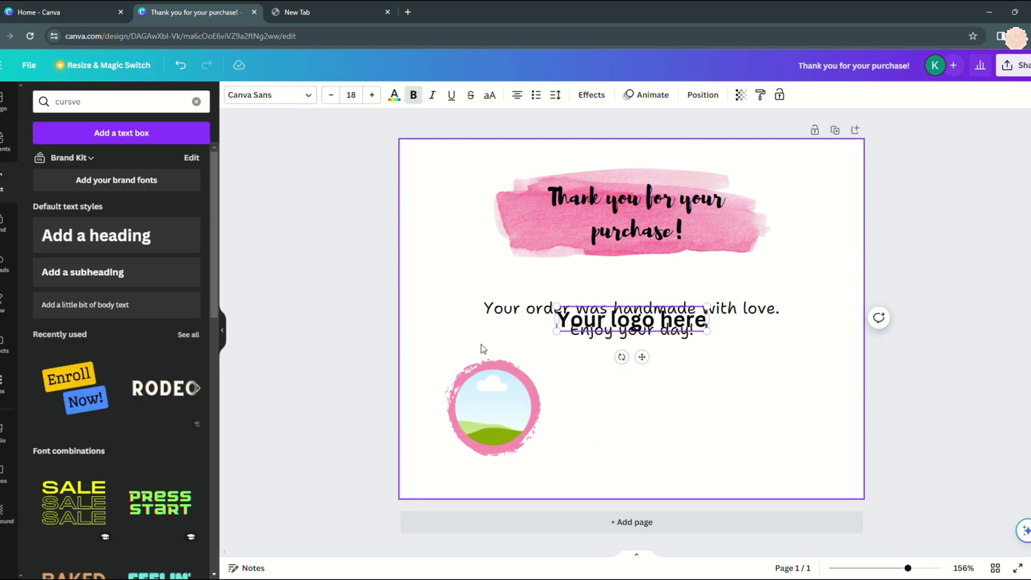
type("!")
left_click_drag(617, 318, 604, 432)
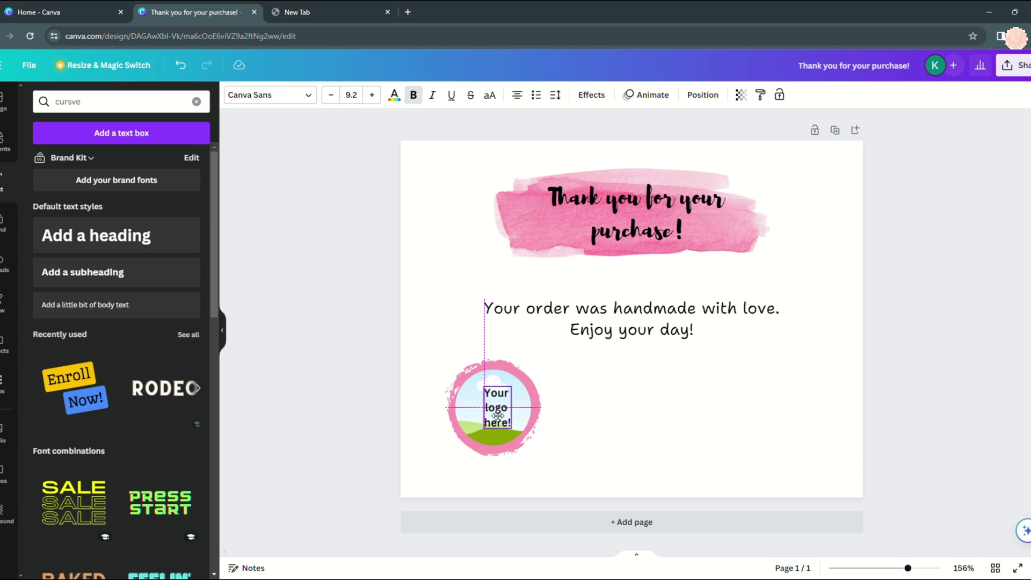
left_click_drag(498, 416, 493, 416)
Search the graphics for "instagram", insert the round camera icon and place it small beneath the message, across from the logo frame.
left_click(3, 141)
left_click(108, 101)
type("instagram")
key("Return")
left_click(60, 214)
left_click_drag(704, 249, 623, 329)
left_click_drag(592, 358, 667, 386)
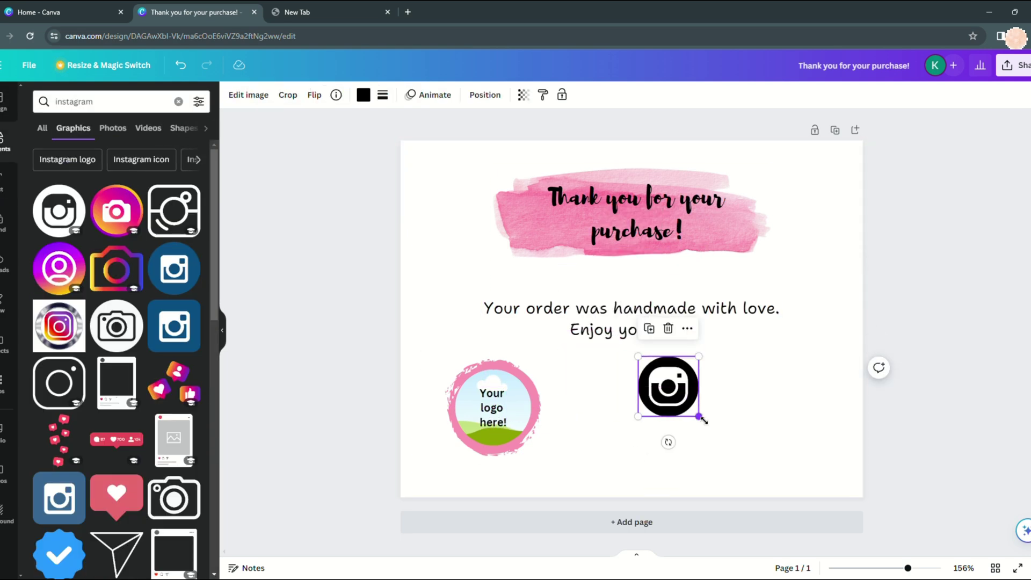
left_click_drag(702, 419, 672, 389)
left_click_drag(653, 372, 662, 381)
Search the graphics for "facebook" and insert the plain letter f icon.
triple_click(81, 102)
type("facebook")
key("Return")
scroll(184, 352, "down", 5)
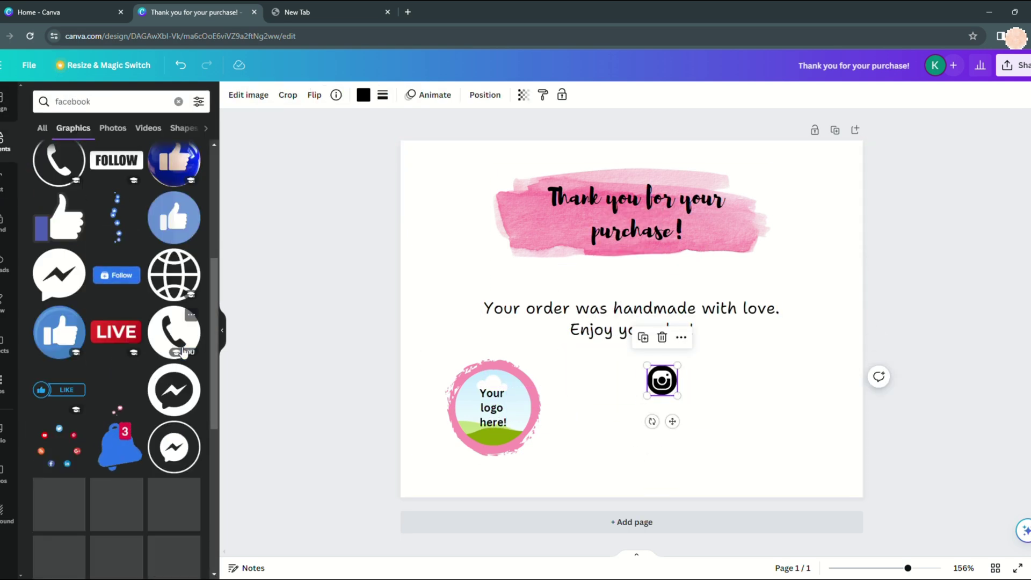
scroll(182, 352, "up", 5)
left_click(179, 322)
Recolor the Facebook icon with the last light pink photo color, shrink it and align it beneath the Instagram icon.
left_click(364, 95)
left_click(131, 317)
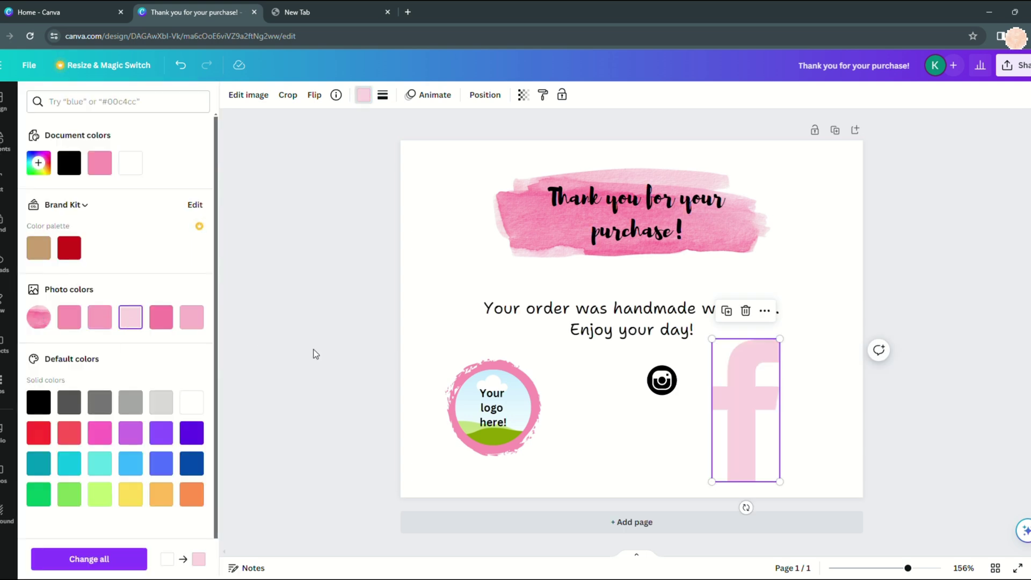
left_click(192, 316)
left_click_drag(712, 339, 661, 428)
left_click_drag(672, 449, 663, 428)
left_click_drag(657, 418, 662, 418)
left_click(753, 425)
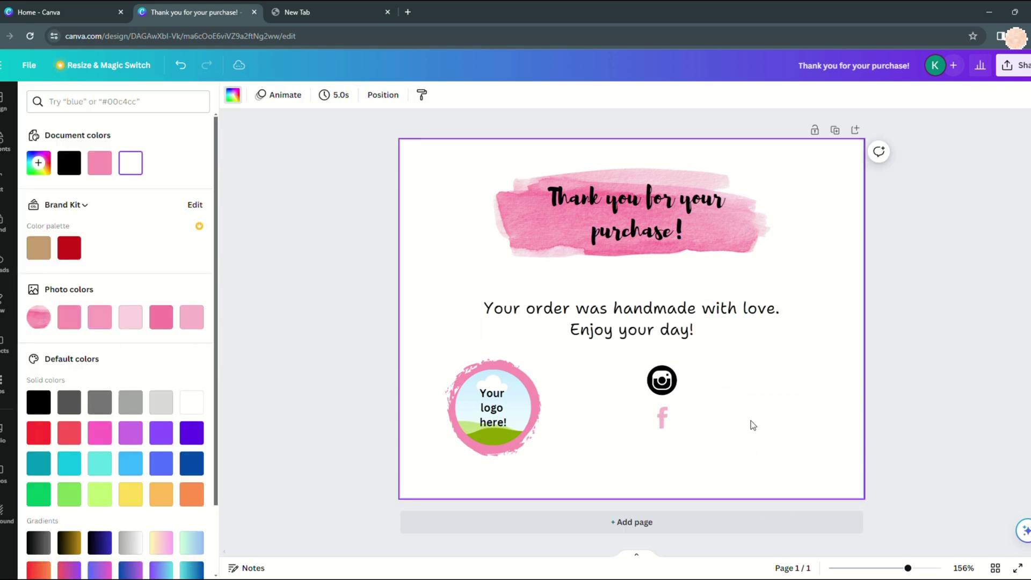
Search the graphics for "twitter", insert the round X icon and place it small beneath the Facebook icon.
left_click(3, 141)
left_click(104, 102)
type("twitter")
key("Return")
left_click(73, 128)
left_click(60, 213)
left_click_drag(617, 286, 740, 357)
left_click_drag(682, 320, 661, 454)
Recolor the X and Instagram icons with the same light pink photo color as the Facebook icon.
left_click(363, 94)
left_click(192, 317)
left_click(662, 380)
left_click(200, 317)
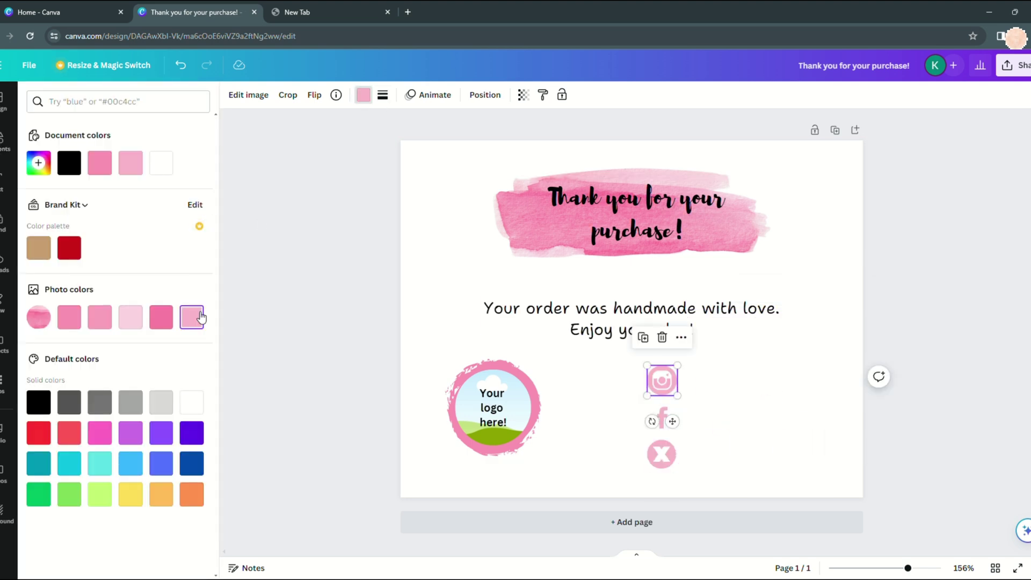
Search the graphics for "facebook" and insert the blue square Facebook icon.
left_click(4, 141)
left_click(115, 104)
type("facebook")
key("Return")
left_click(83, 129)
left_click(174, 268)
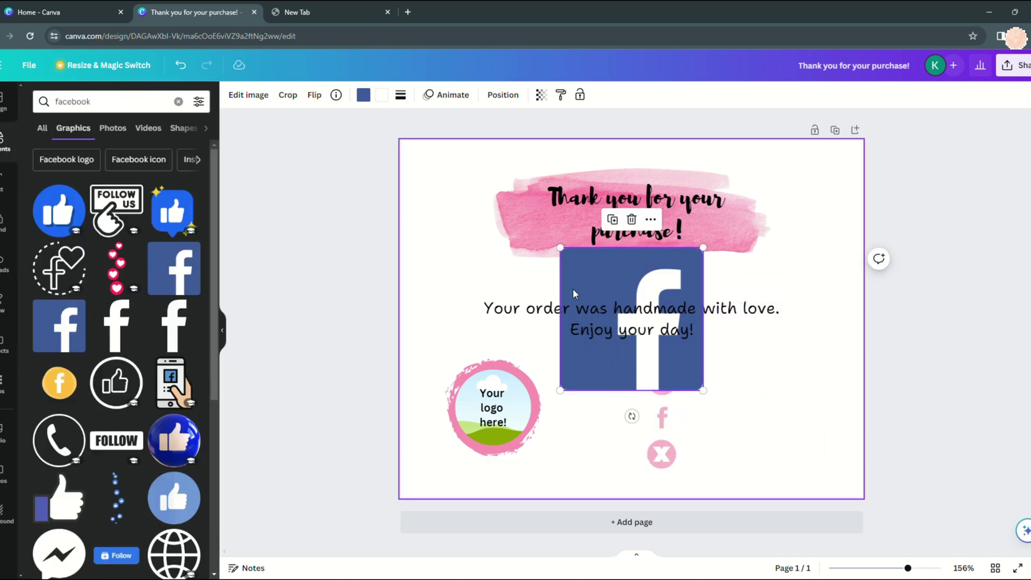
Recolor the square Facebook icon with the last light pink photo color and place it small between the Instagram and X icons.
left_click_drag(585, 300, 734, 401)
left_click(363, 95)
left_click(191, 317)
left_click_drag(707, 347, 662, 419)
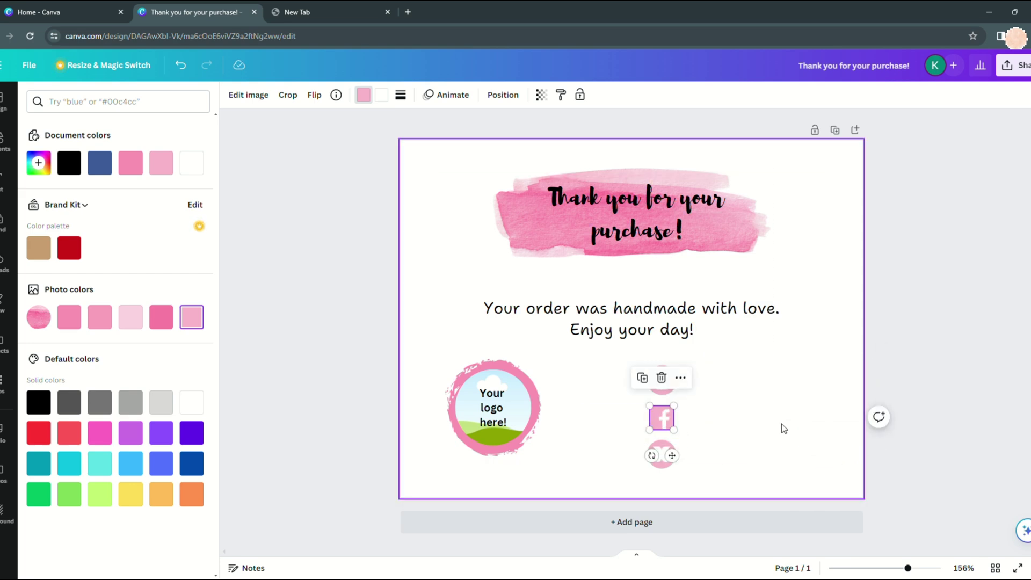
left_click(794, 469)
Add a subheading text at font size 12 beside the social icons and duplicate it so each icon has one.
left_click(10, 188)
left_click(118, 281)
left_click_drag(653, 324, 793, 392)
left_click_drag(865, 399, 800, 390)
left_click_drag(767, 373, 739, 458)
key("ctrl+c")
key("ctrl+v")
key("ctrl+v")
Caption the three icons "Your instagram here", "Your facebook here" and "Your twitter here".
double_click(757, 387)
type("You")
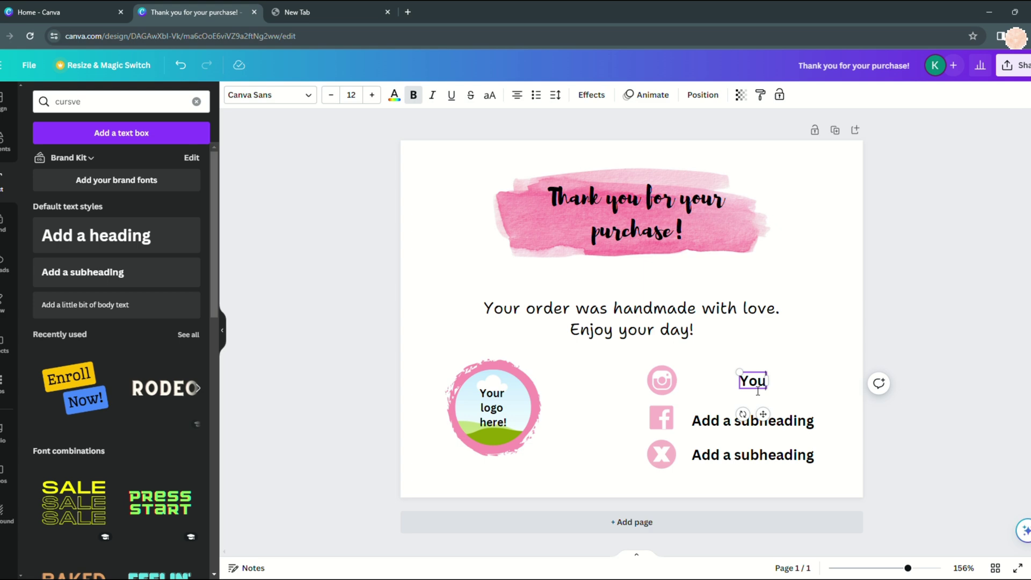
type("r instagram here")
double_click(752, 421)
type("Your facebook here")
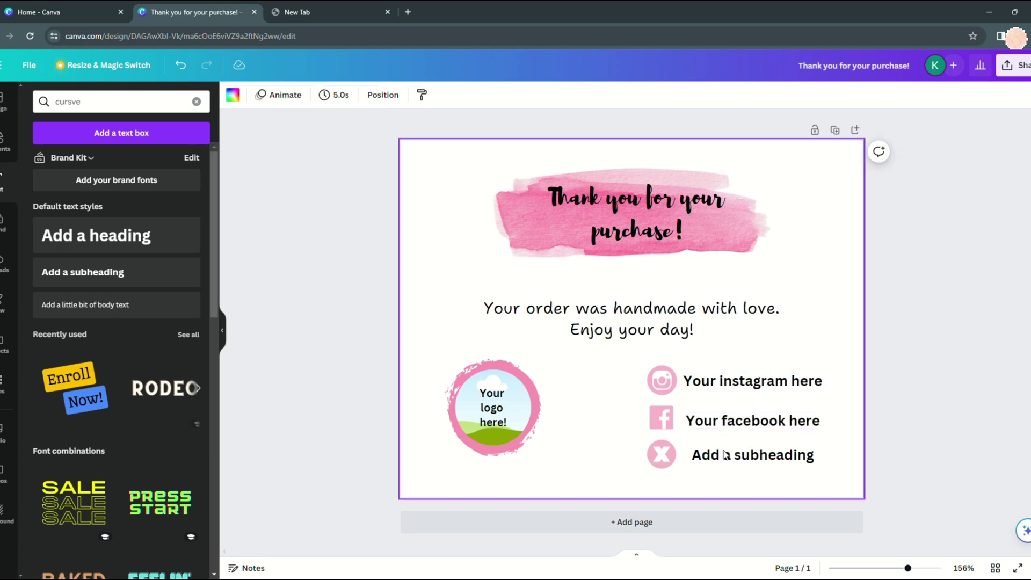
double_click(725, 455)
type("Your twitter here")
left_click(733, 483)
Left-align the three social media captions and line up the twitter caption with the others.
left_click(747, 382)
left_click(749, 455)
left_click(520, 98)
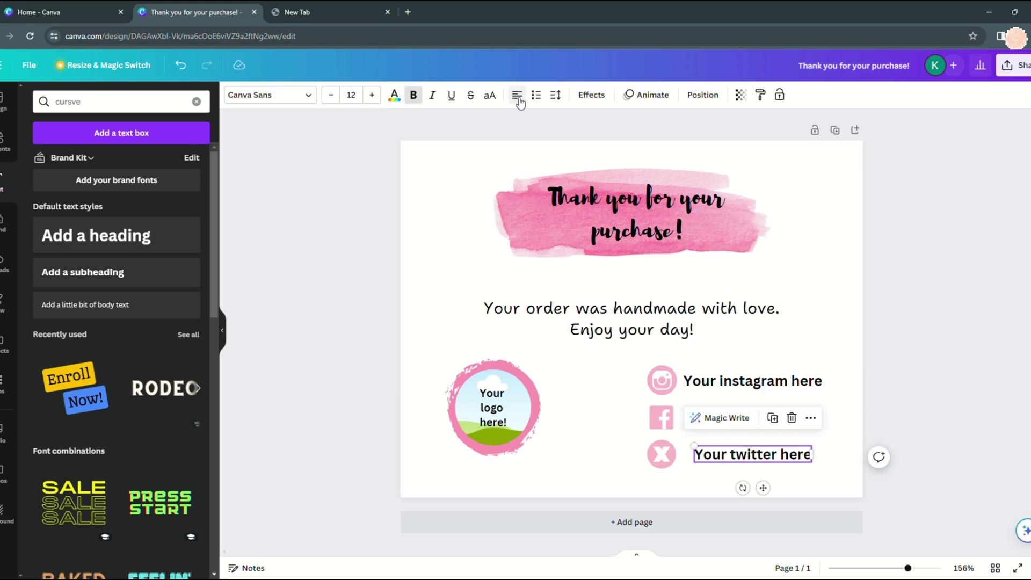
left_click(746, 382)
left_click(520, 99)
left_click(752, 420)
left_click(518, 98)
left_click_drag(752, 455, 743, 454)
left_click(894, 318)
Set the "Your logo here!" text in the Monotype Corsiva font.
left_click(492, 408)
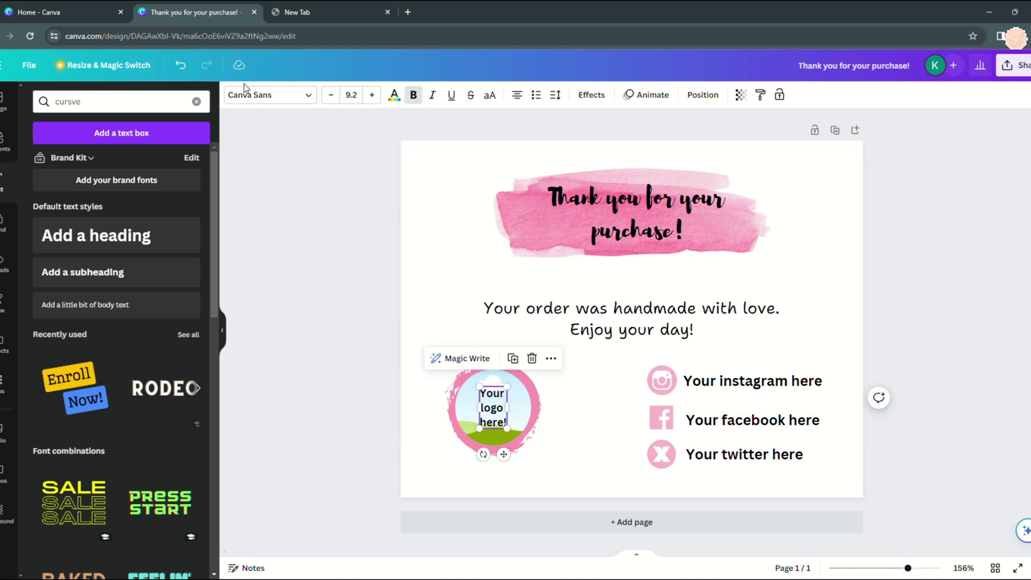
left_click(247, 94)
left_click(74, 304)
scroll(66, 271, "up", 5)
left_click(96, 294)
Change the font of the Instagram, Facebook and Twitter captions to Monotype Corsiva.
left_click(752, 382)
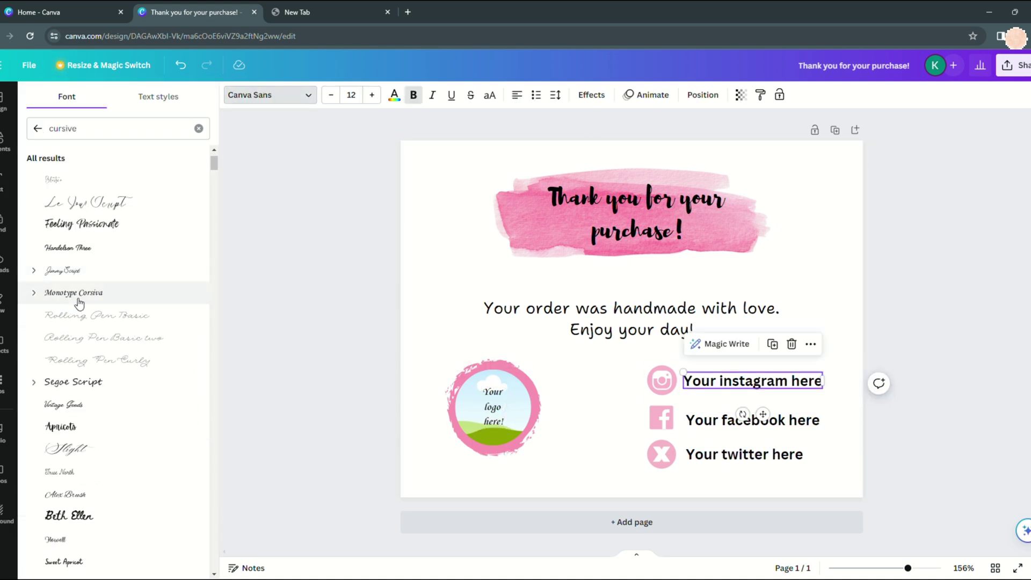
left_click(79, 297)
left_click(752, 420)
left_click(90, 297)
left_click(746, 455)
left_click(108, 297)
Select the logo placeholder and social media rows together and shift them slightly right to center them on the card.
left_click(902, 371)
left_click_drag(363, 337, 840, 496)
left_click_drag(764, 456, 778, 455)
left_click(913, 391)
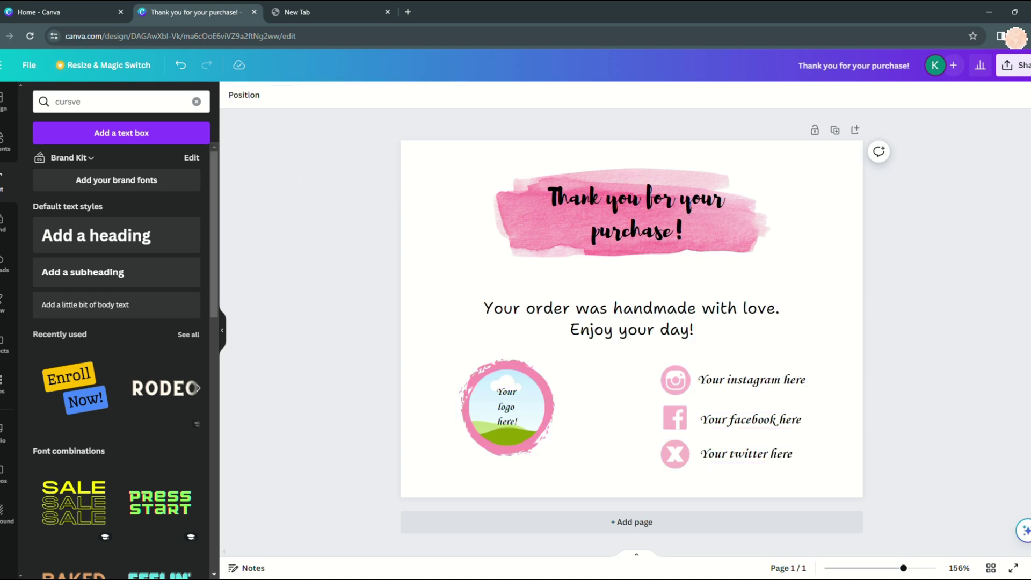
Open the full list of sharing options for the card and choose Copy to clipboard.
left_click(1, 109)
left_click(1019, 65)
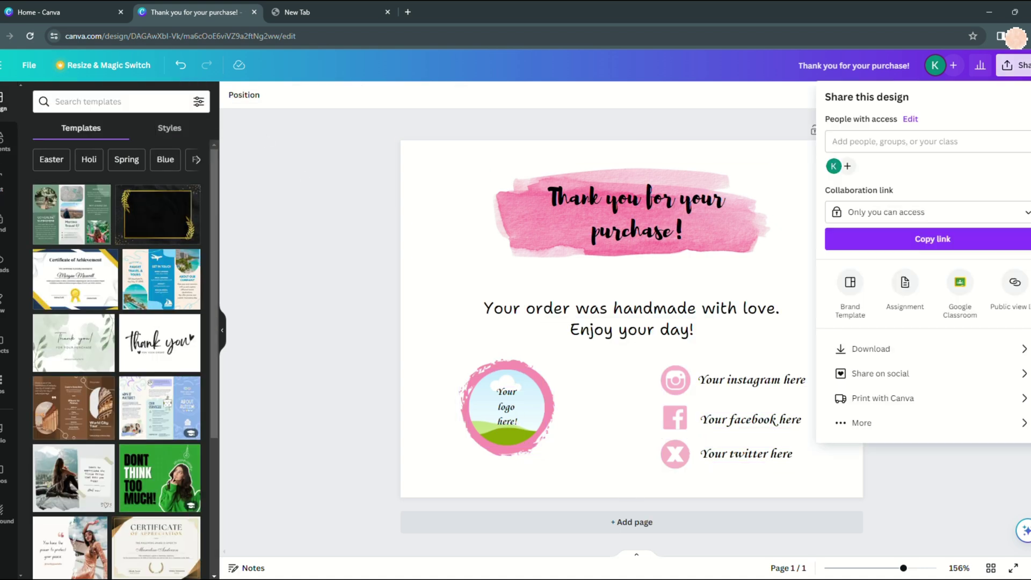
left_click(875, 423)
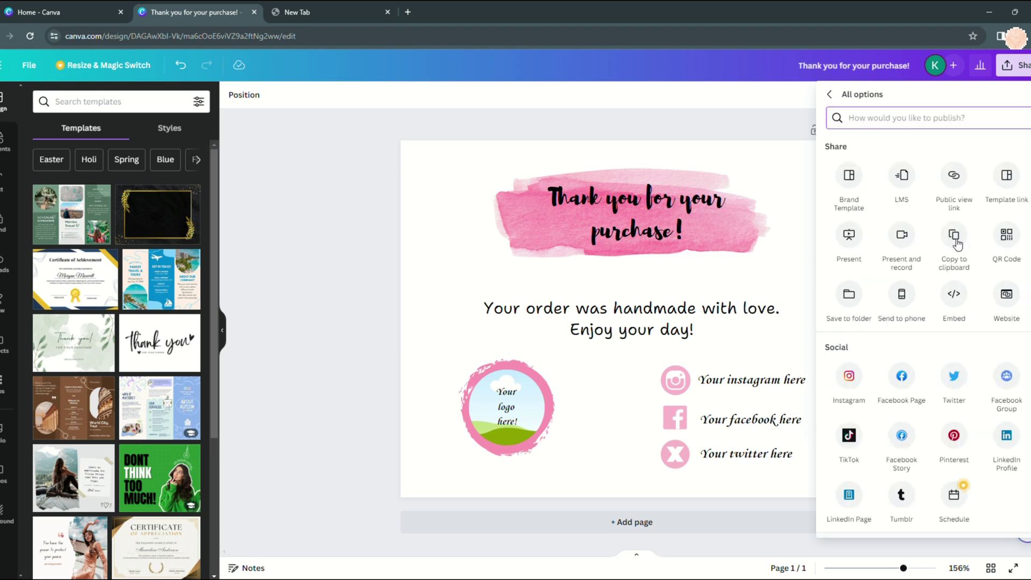
left_click(955, 243)
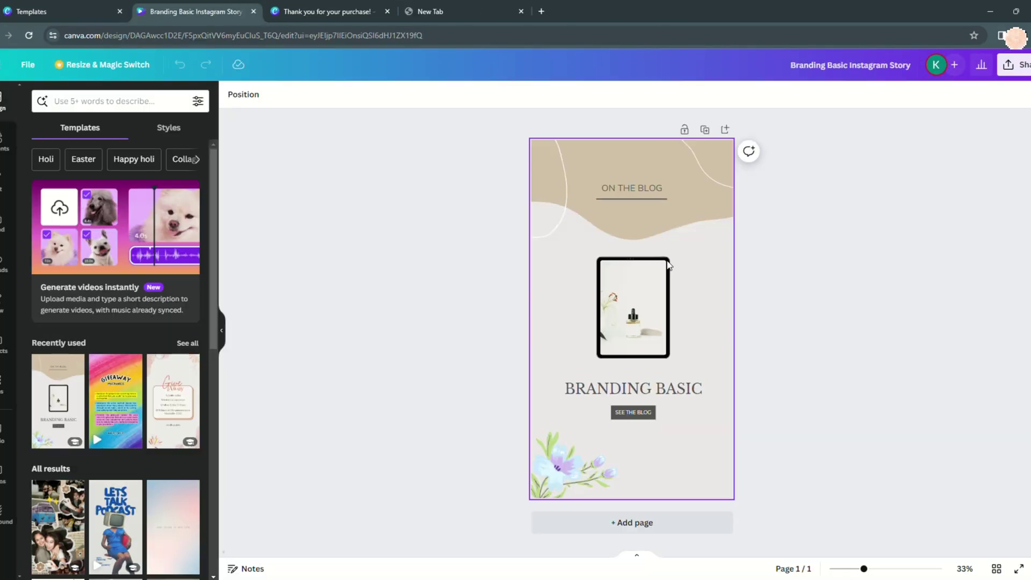
Change the background of the Branding Basic Instagram Story to a custom light pink.
left_click(688, 270)
left_click(232, 94)
left_click(37, 163)
left_click(171, 286)
left_click_drag(97, 228, 77, 219)
Recolor the beige wave shape behind the story's header light gray.
left_click(575, 179)
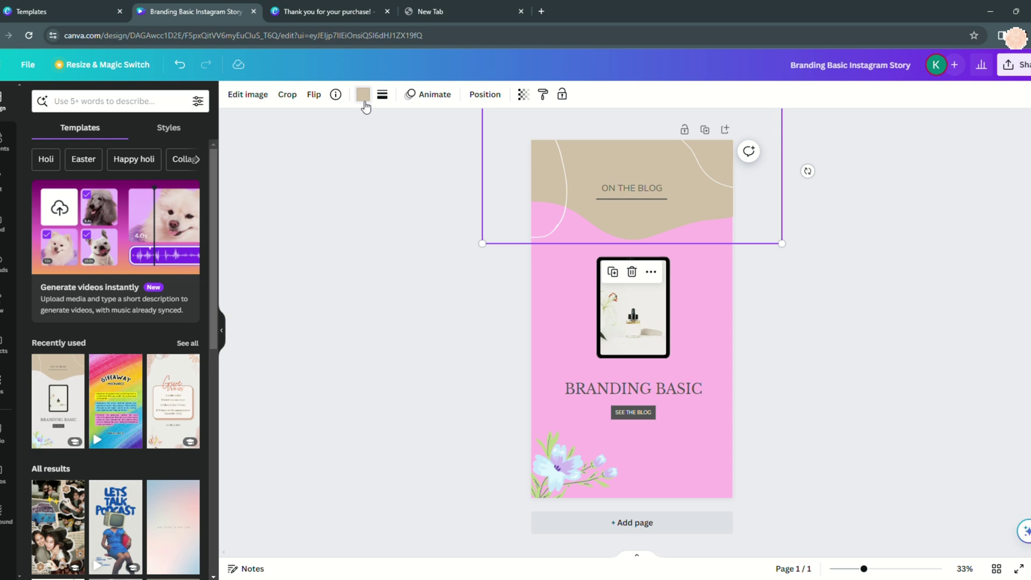
left_click(364, 95)
left_click(69, 194)
left_click(408, 290)
Move the BRANDING BASIC title and its button down together, then enlarge and center the tablet mockup above them.
left_click_drag(778, 426, 648, 394)
left_click_drag(648, 397, 648, 424)
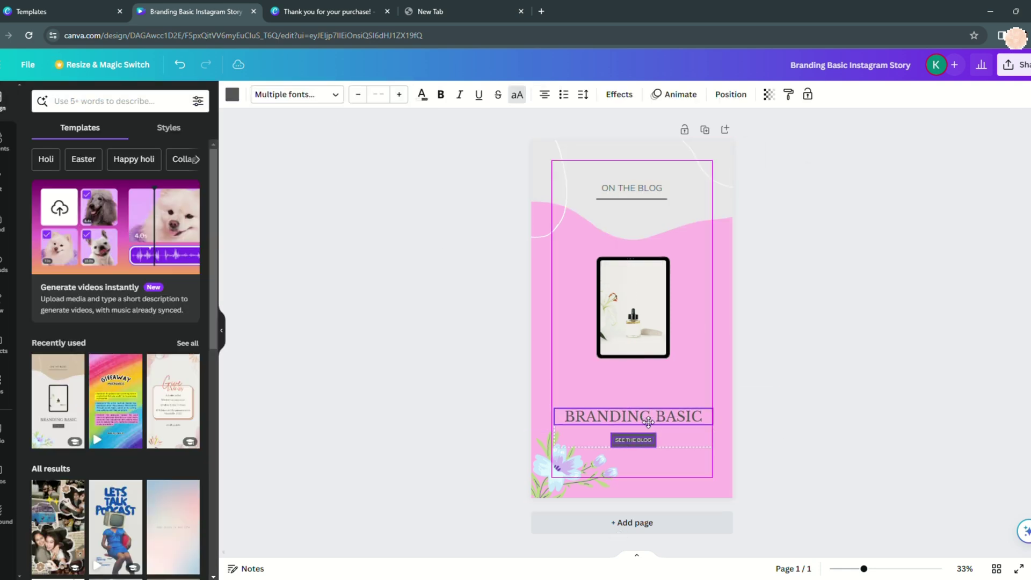
left_click_drag(645, 309, 641, 326)
left_click_drag(668, 383, 680, 401)
left_click_drag(593, 280, 571, 251)
left_click_drag(644, 302, 651, 306)
Replace the "ON THE BLOG" header text with "THANK YOU BUSINESS CARD".
left_click(635, 185)
double_click(640, 188)
type("THANK YOU")
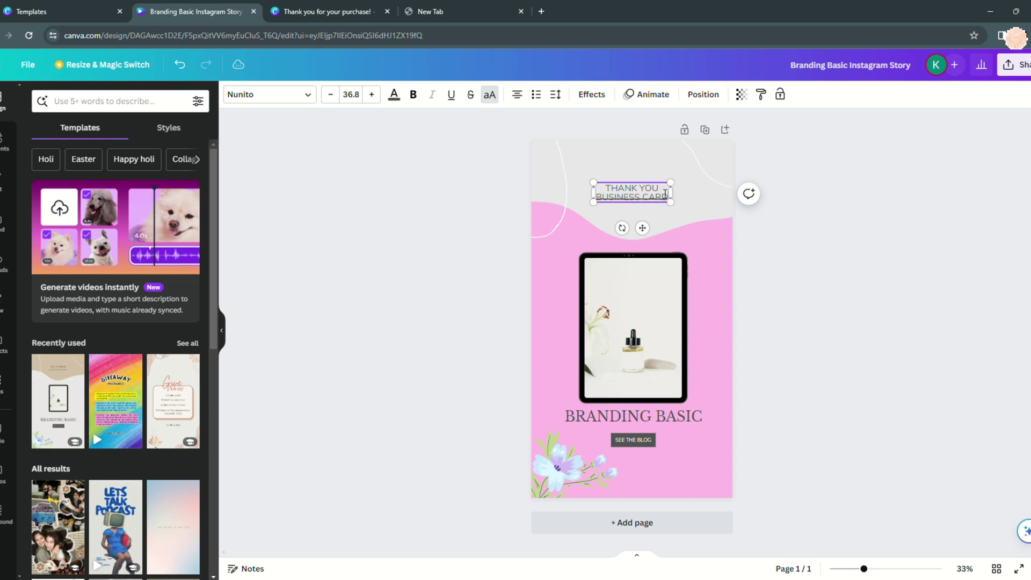
left_click(779, 225)
Enlarge the THANK YOU BUSINESS CARD header to font size 46.6 and recenter it with its line on the gray wave.
left_click_drag(637, 194, 682, 208)
left_click(623, 189)
left_click_drag(593, 177, 532, 161)
left_click_drag(631, 186, 662, 187)
left_click_drag(703, 160, 661, 171)
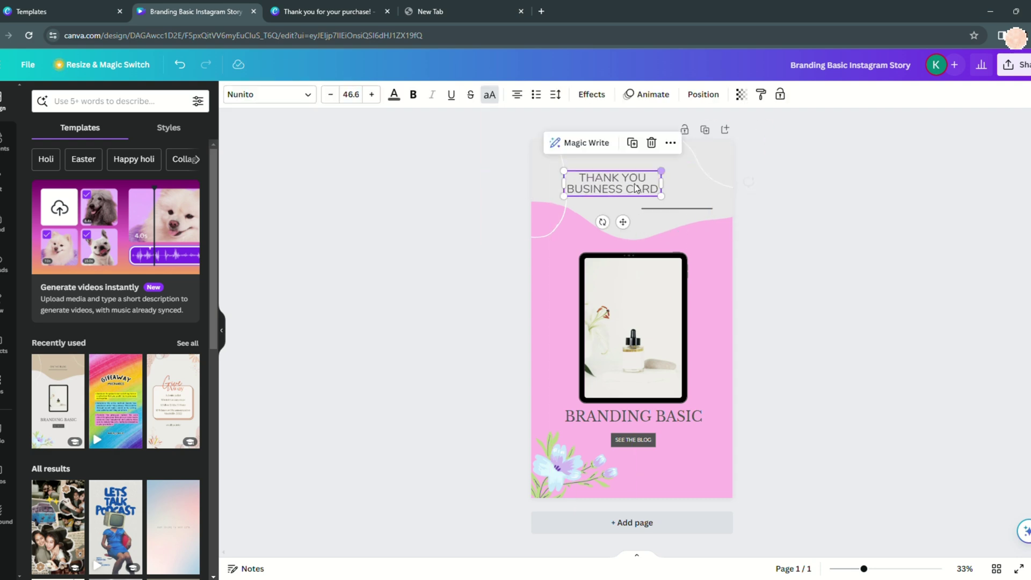
left_click_drag(691, 214, 634, 214)
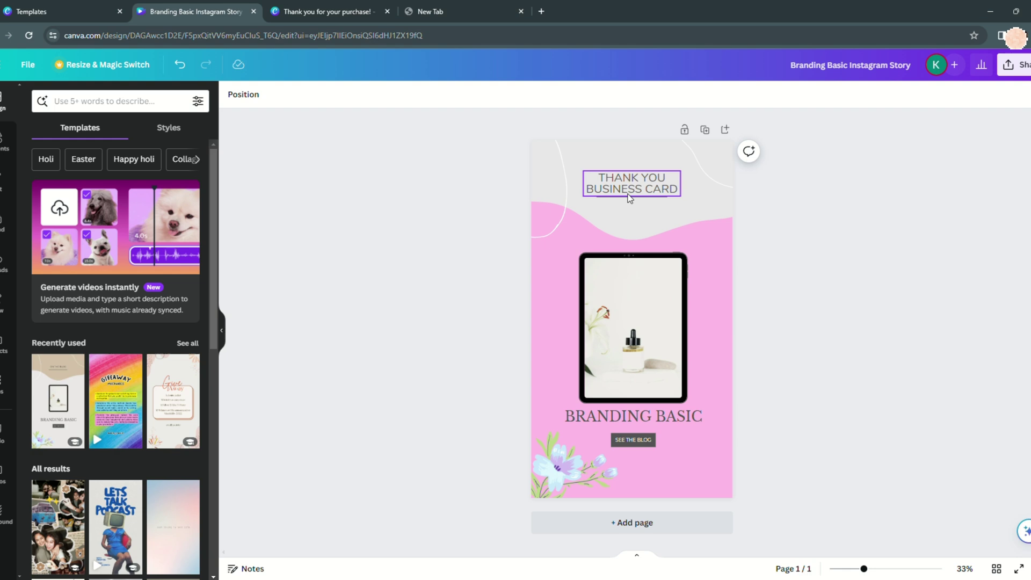
Position the line just beneath the THANK YOU BUSINESS CARD header, centered on the page.
left_click(629, 194)
left_click(644, 198)
left_click_drag(638, 198, 638, 204)
left_click_drag(604, 192, 603, 193)
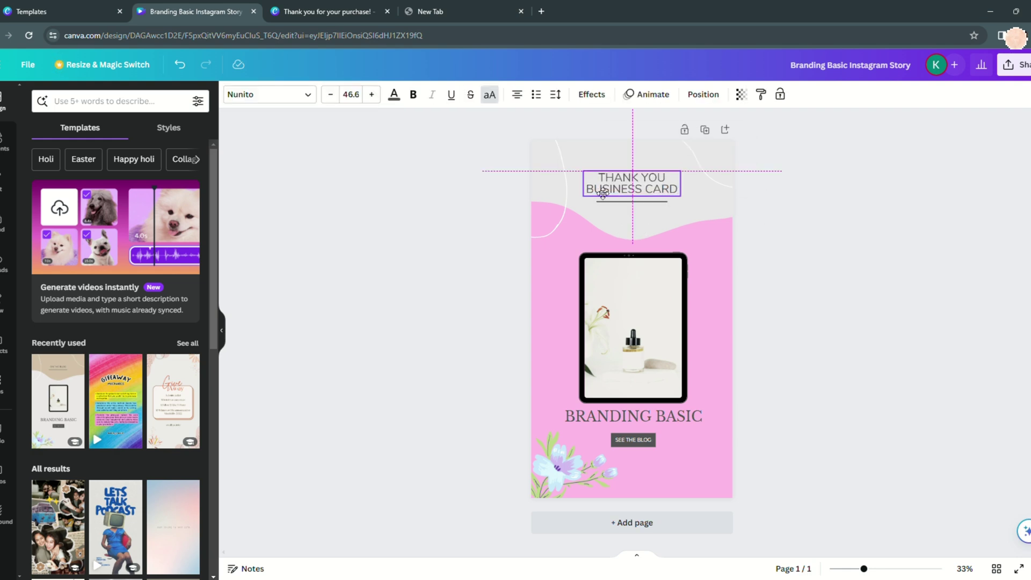
left_click(724, 323)
Capture the finished card from the "Thank you for your purchase!" design and paste it into the story's tablet frame.
key("ctrl+Tab")
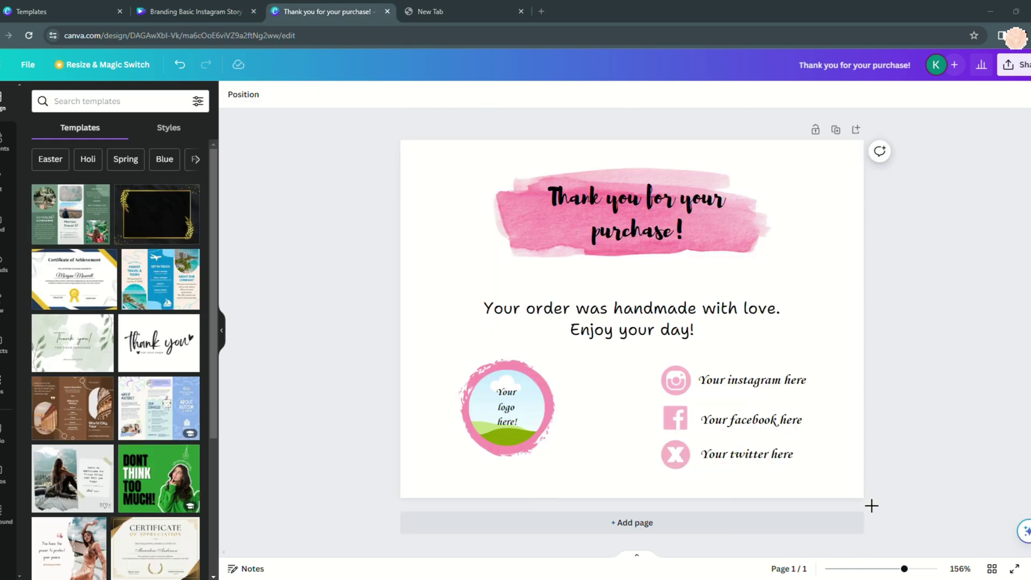
left_click(196, 11)
key("ctrl+v")
left_click_drag(583, 324, 601, 332)
left_click(768, 357)
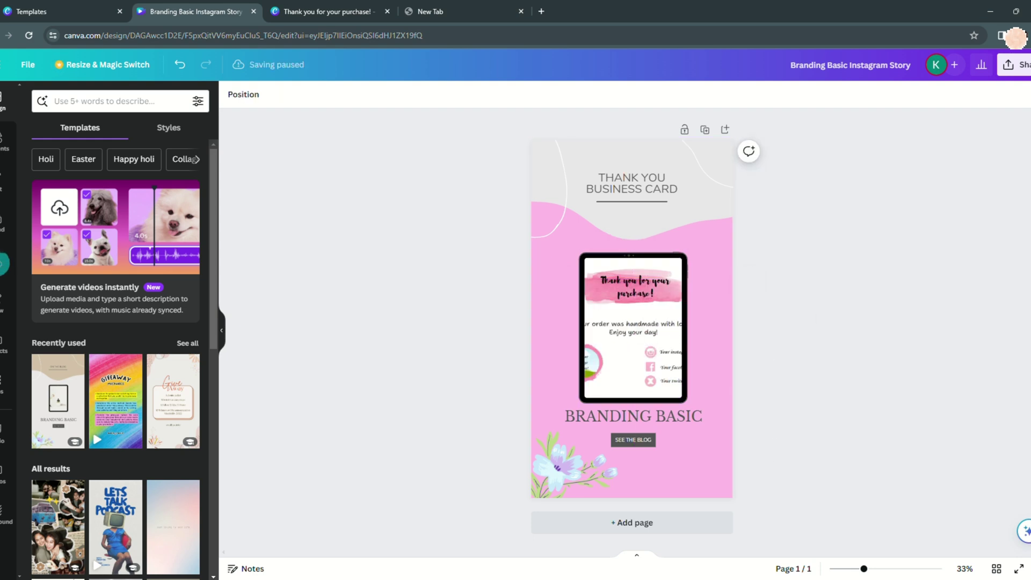
Change the button text to "EDIT MY TEMPLATE" and enlarge the button so the text fits on one line.
double_click(642, 443)
type("EDIT MY TEMPLATED")
key("BackSpace")
left_click(748, 462)
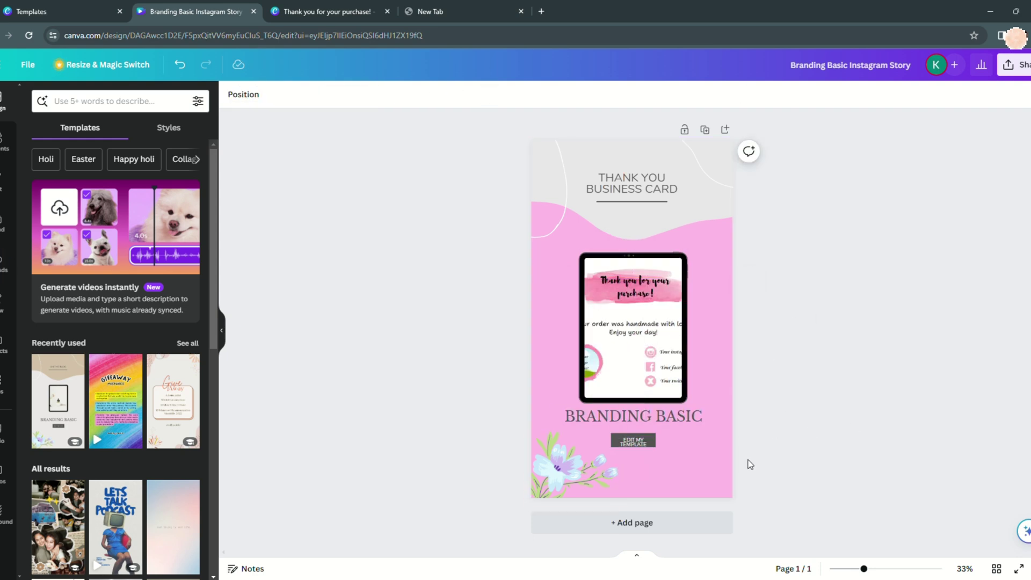
left_click(648, 444)
left_click(654, 446)
left_click_drag(656, 447, 632, 444)
left_click(630, 449)
left_click(765, 499)
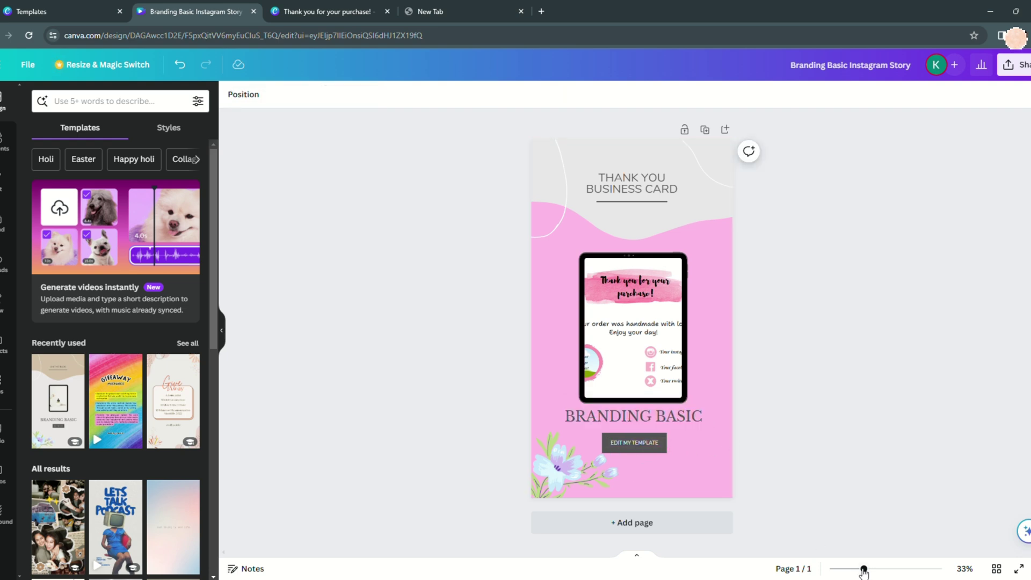
Widen the EDIT MY TEMPLATE button and center its label inside the dark rectangle.
left_click_drag(863, 569, 891, 569)
scroll(706, 466, "down", 4)
left_click(698, 414)
left_click(713, 404)
left_click_drag(720, 416, 755, 416)
left_click_drag(656, 442, 656, 431)
left_click_drag(737, 417, 670, 421)
left_click(724, 439)
left_click_drag(891, 569, 870, 570)
Move the tablet mockup up slightly, closer to the header.
left_click_drag(649, 331, 649, 324)
left_click(687, 203)
left_click_drag(687, 204, 690, 192)
left_click_drag(656, 306, 662, 298)
Replace the BRANDING BASIC title with "THANK YOU FOR YOUR PURCHASE!" and shrink it to fit beneath the tablet.
double_click(662, 436)
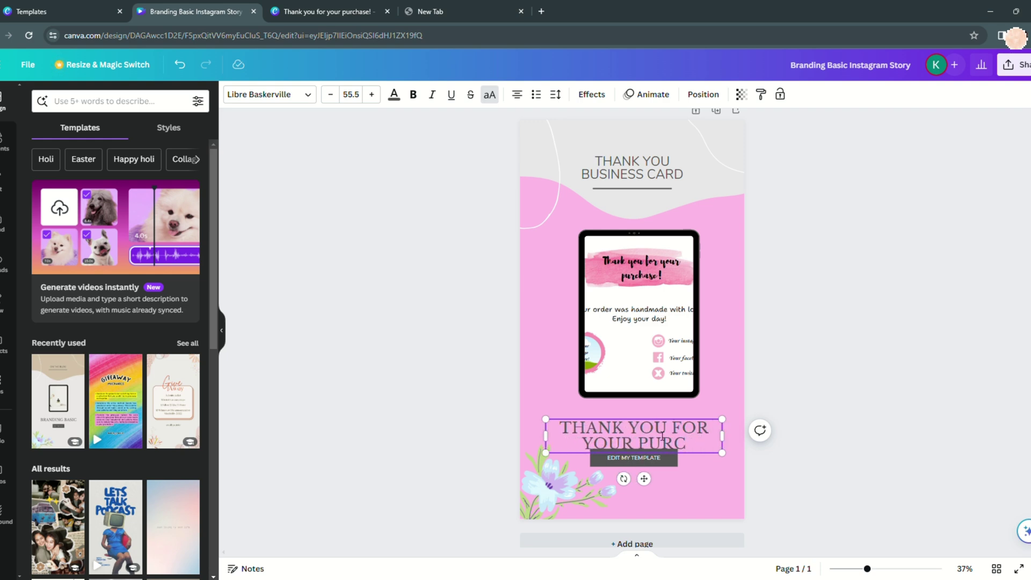
left_click_drag(722, 453, 661, 420)
left_click(658, 432)
left_click(660, 437)
Duplicate the button label, place the copy above the button and change its text to "CLICK THE LINK BELOW!".
left_click(653, 460)
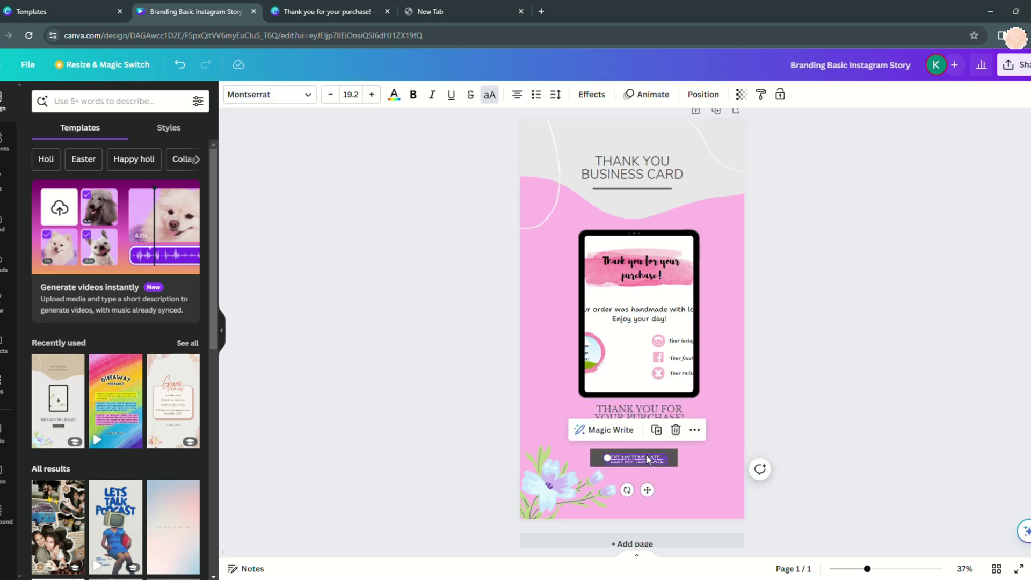
left_click_drag(645, 458, 646, 434)
double_click(646, 434)
type("CLICK THE LINK BELOW!")
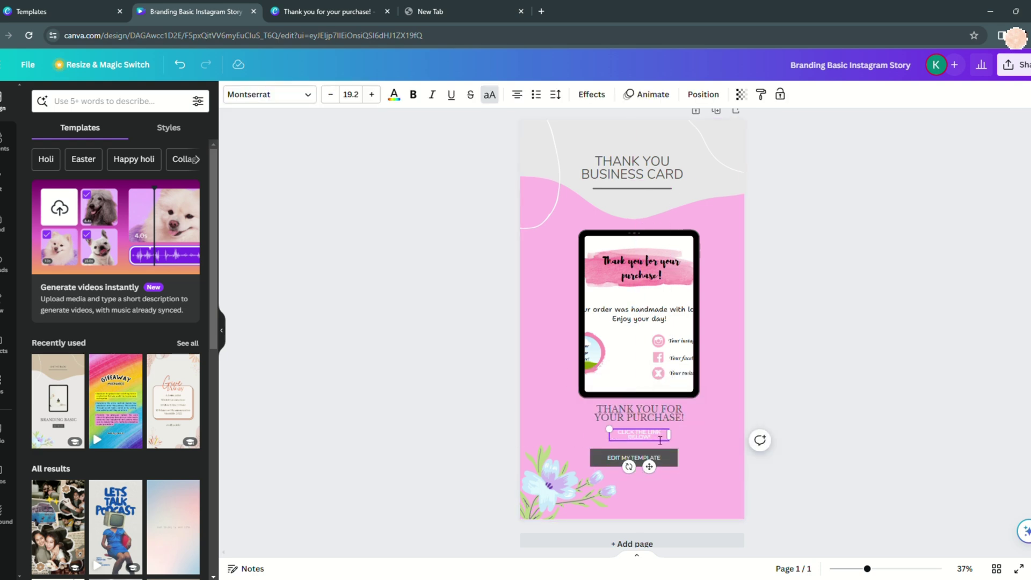
left_click(689, 459)
left_click_drag(645, 465, 650, 464)
left_click(690, 443)
Widen and enlarge the THANK YOU FOR YOUR PURCHASE! title and recenter it beneath the tablet.
left_click(648, 409)
left_click_drag(593, 413, 544, 417)
left_click_drag(684, 415, 716, 424)
left_click_drag(641, 416, 654, 421)
left_click_drag(869, 569, 879, 569)
scroll(739, 388, "down", 3)
left_click(738, 389)
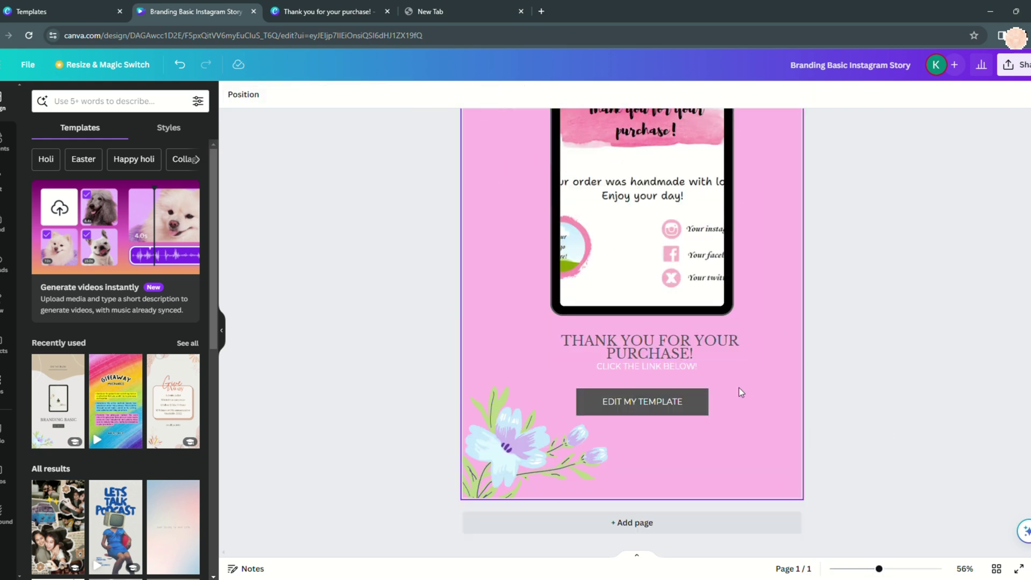
Stretch the purchase title onto a single line and center CLICK THE LINK BELOW! between it and the button.
left_click_drag(667, 366, 669, 375)
left_click_drag(729, 349, 771, 350)
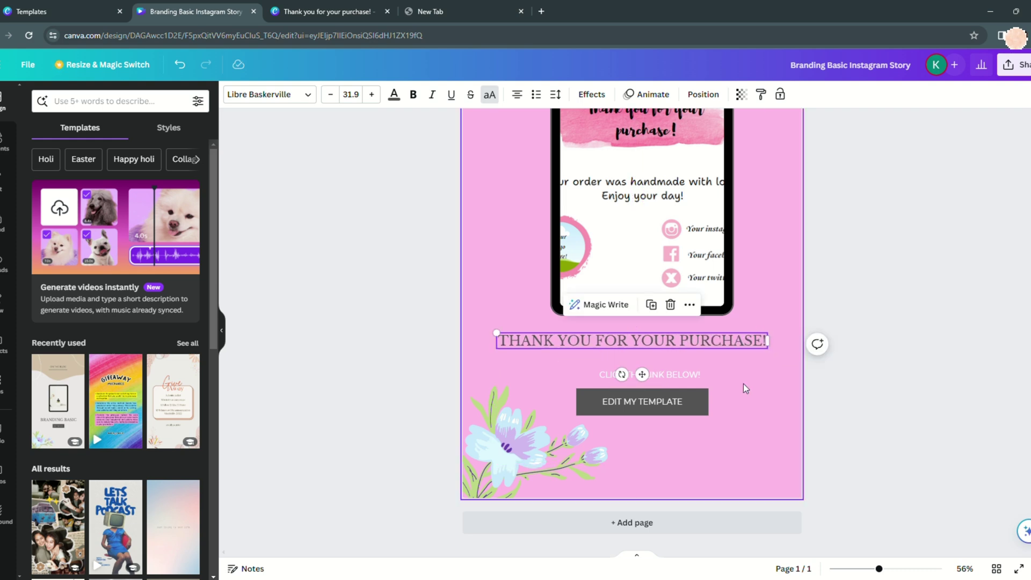
left_click(743, 383)
left_click_drag(675, 344, 731, 360)
left_click(732, 391)
left_click_drag(666, 357, 666, 361)
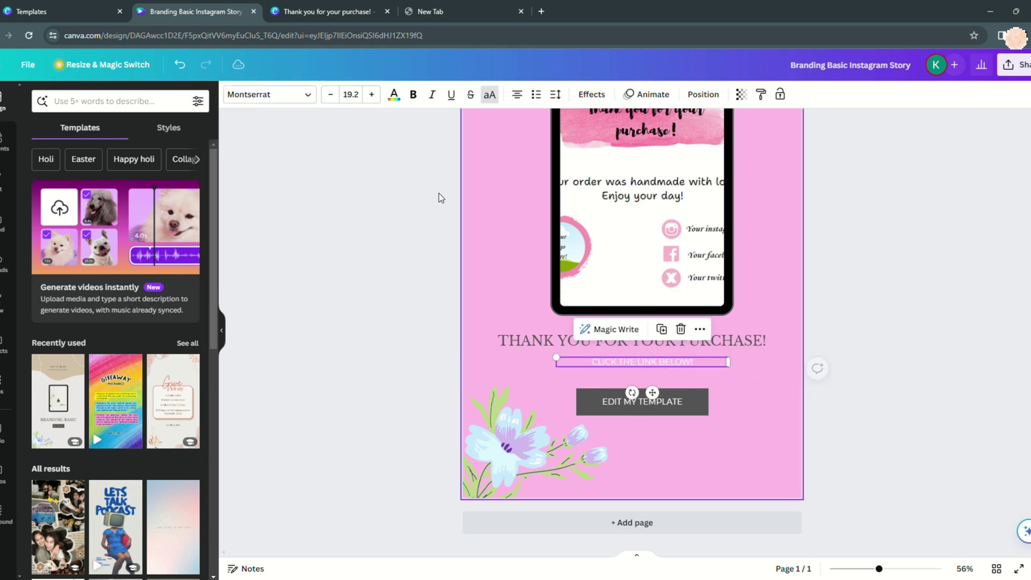
Increase the font size of CLICK THE LINK BELOW! and set the button label to 20.2.
triple_click(371, 94)
double_click(372, 94)
left_click_drag(768, 395, 671, 409)
left_click(399, 95)
left_click(739, 402)
Group the EDIT MY TEMPLATE label with its dark rectangle.
left_click(702, 407)
left_click(647, 402, "shift")
right_click(647, 402)
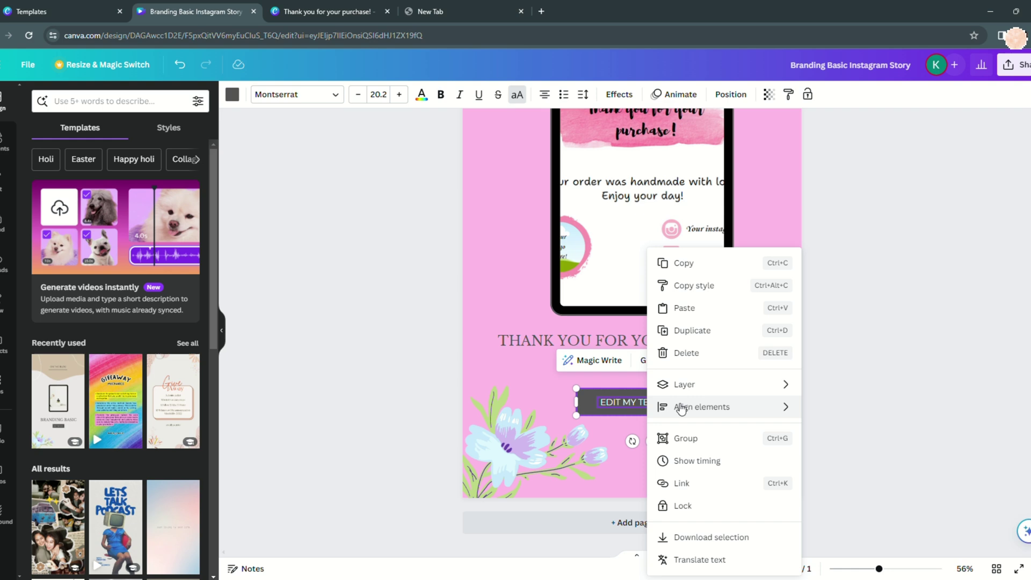
left_click(702, 437)
Nudge the THANK YOU FOR YOUR PURCHASE! title slightly right to center it and check the whole page.
left_click(718, 418)
left_click_drag(631, 345, 636, 345)
left_click(785, 429)
scroll(786, 446, "up", 3)
scroll(786, 445, "down", 2)
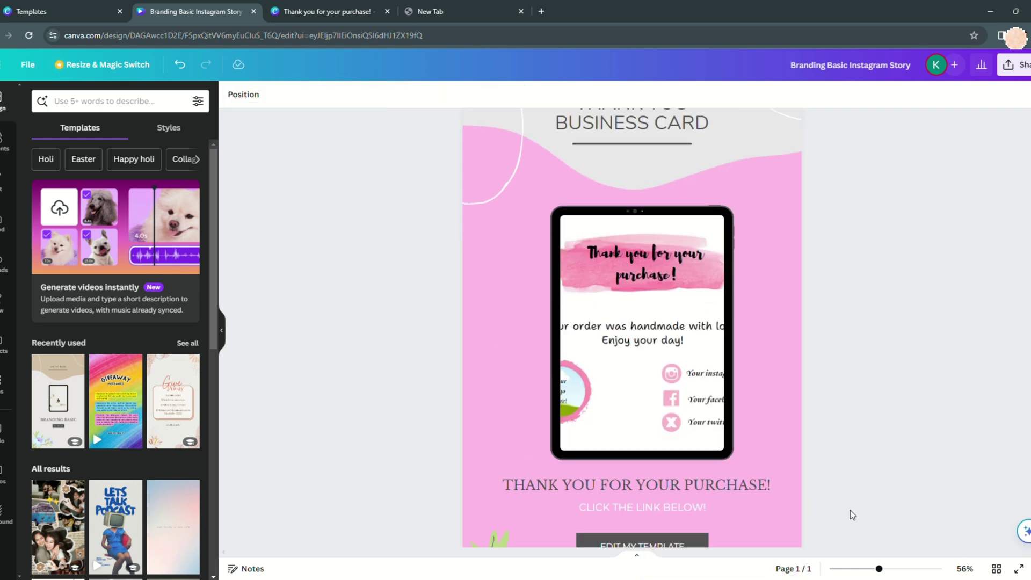
left_click_drag(879, 569, 862, 569)
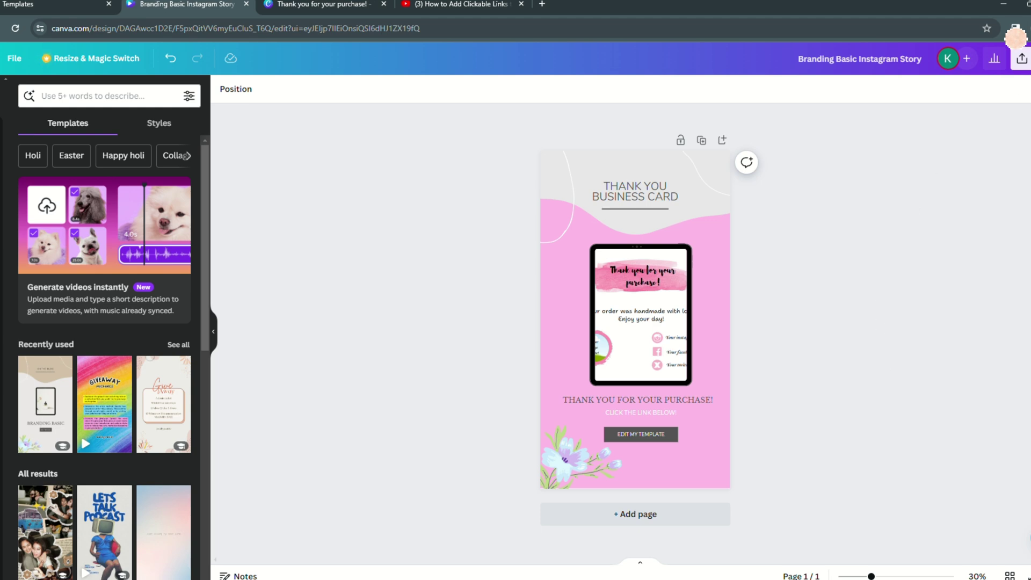
Download the story page as a PDF Standard file.
left_click(1022, 58)
left_click(947, 359)
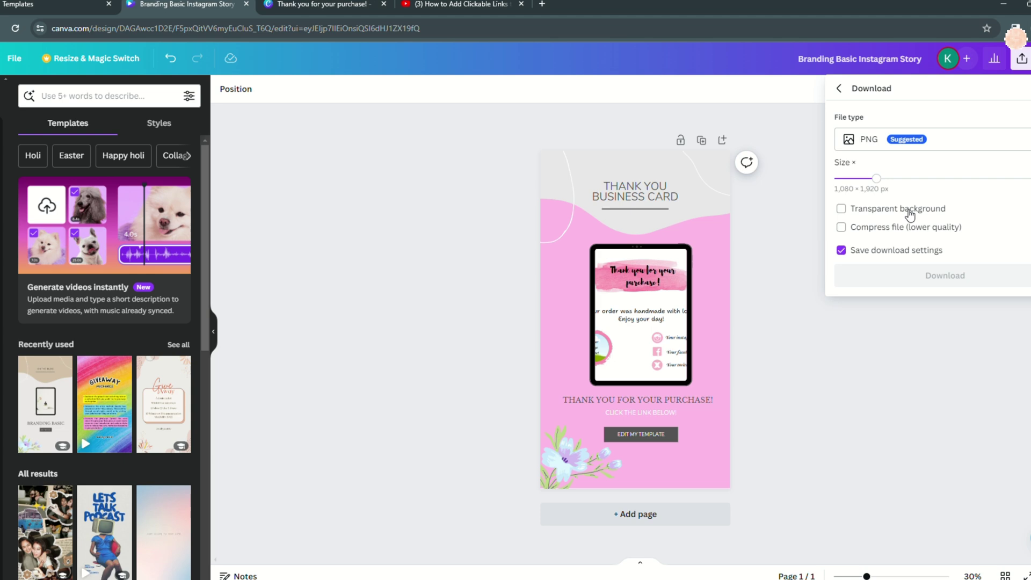
left_click(885, 145)
left_click(910, 244)
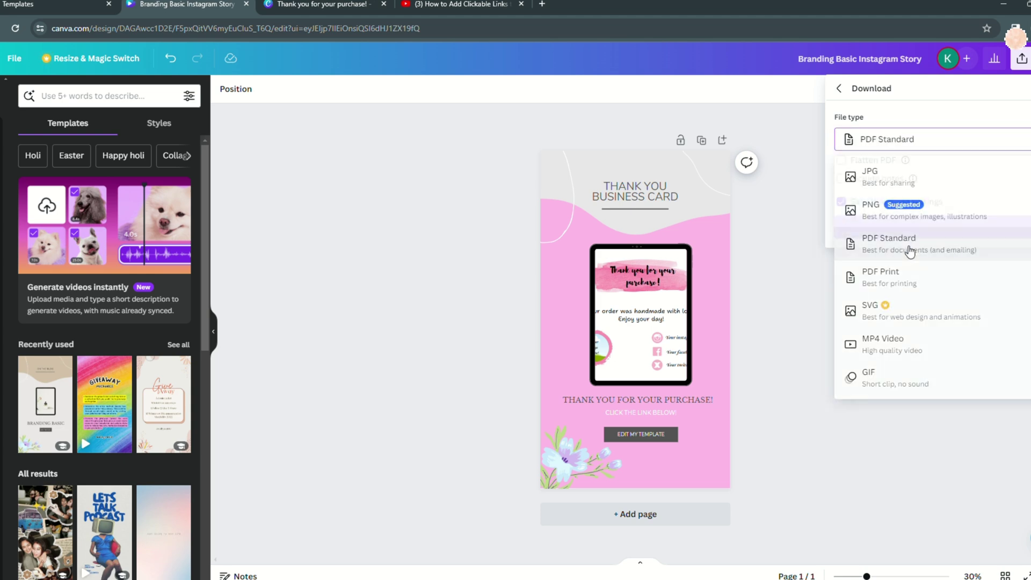
left_click(945, 226)
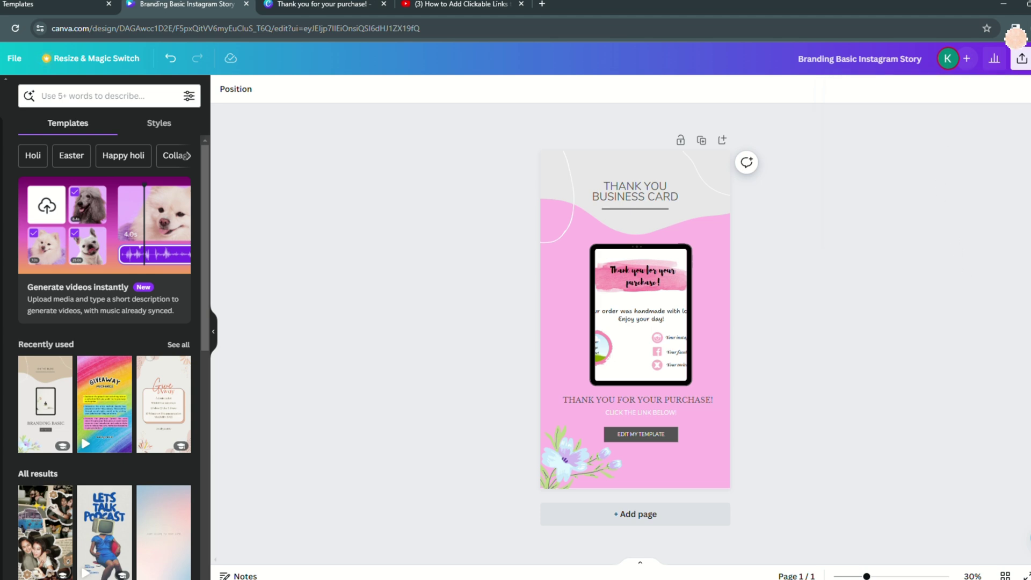
left_click(864, 351)
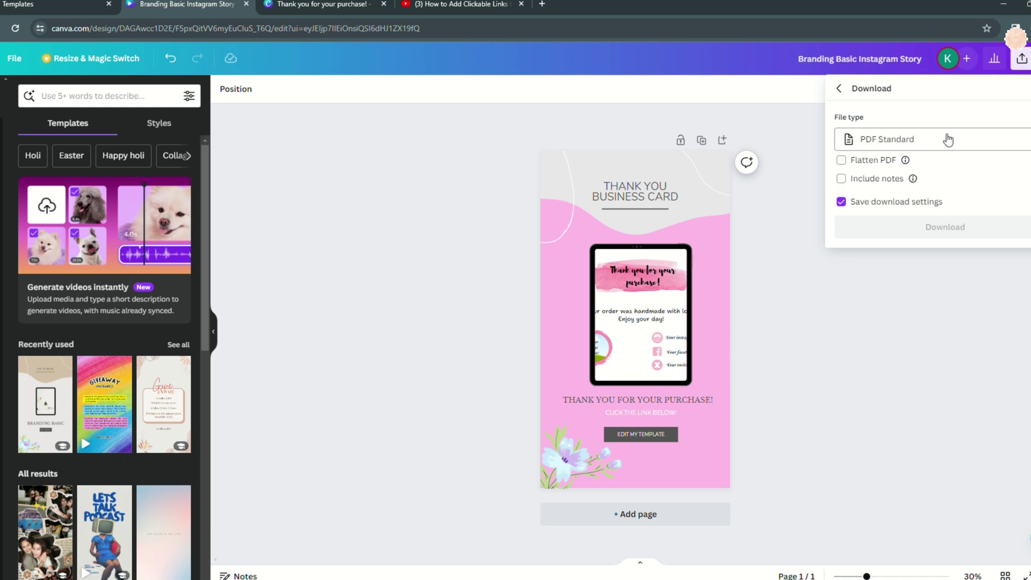
left_click(904, 230)
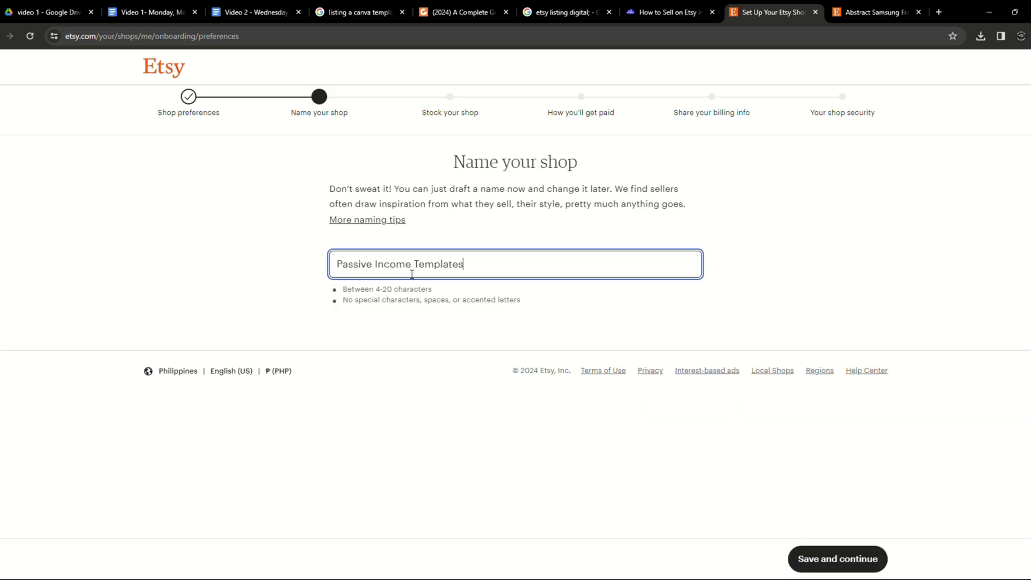
Name the shop PassiveIncomeTemp, without spaces and within the 20-character limit, and save to continue to stocking the shop.
left_click(453, 274)
left_click(374, 267)
key("BackSpace")
left_click(852, 548)
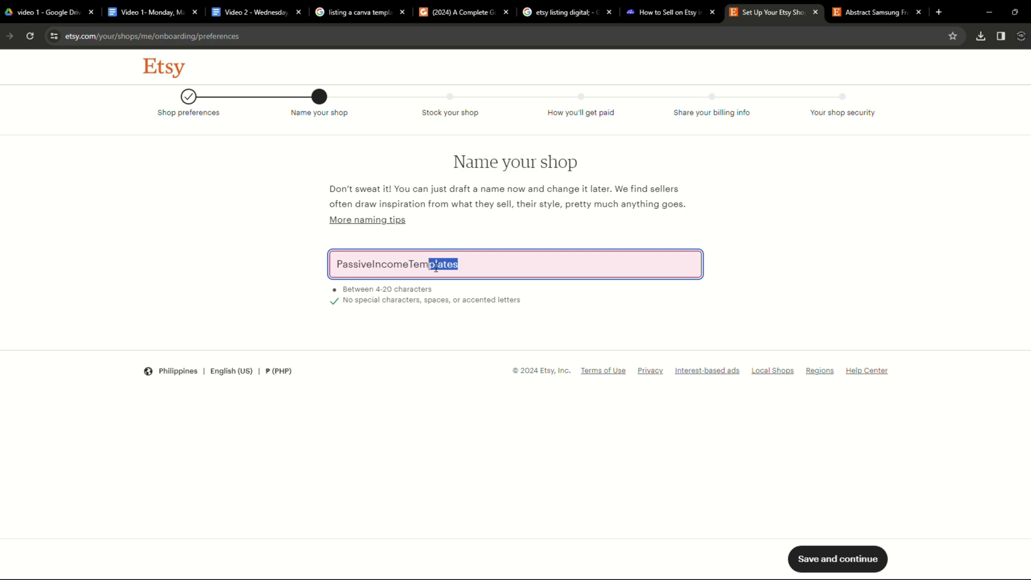
key("BackSpace")
left_click(855, 559)
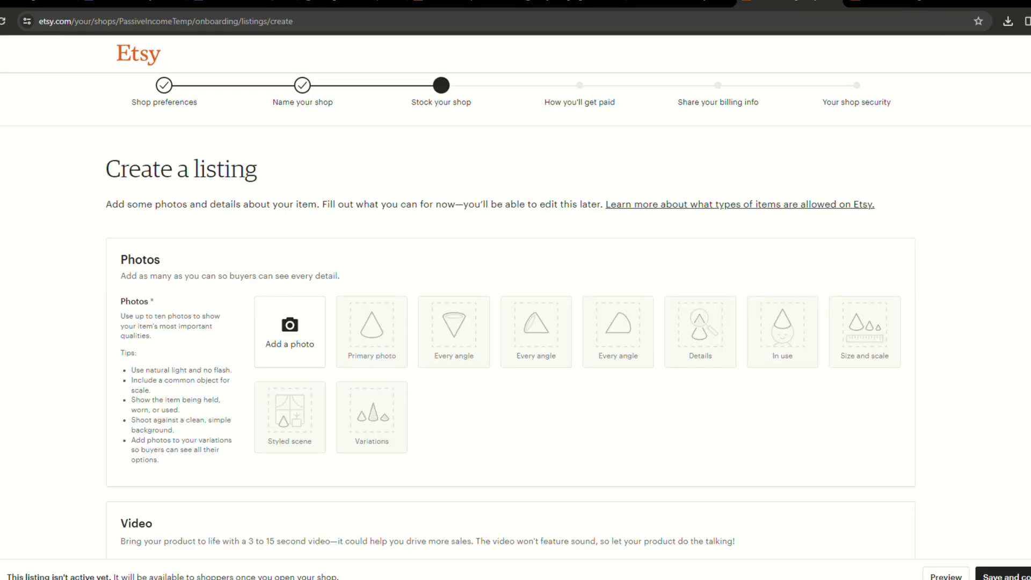
Title the listing Thank you business card and describe its origin as I did, A finished product, Made To Order.
scroll(1009, 387, "down", 15)
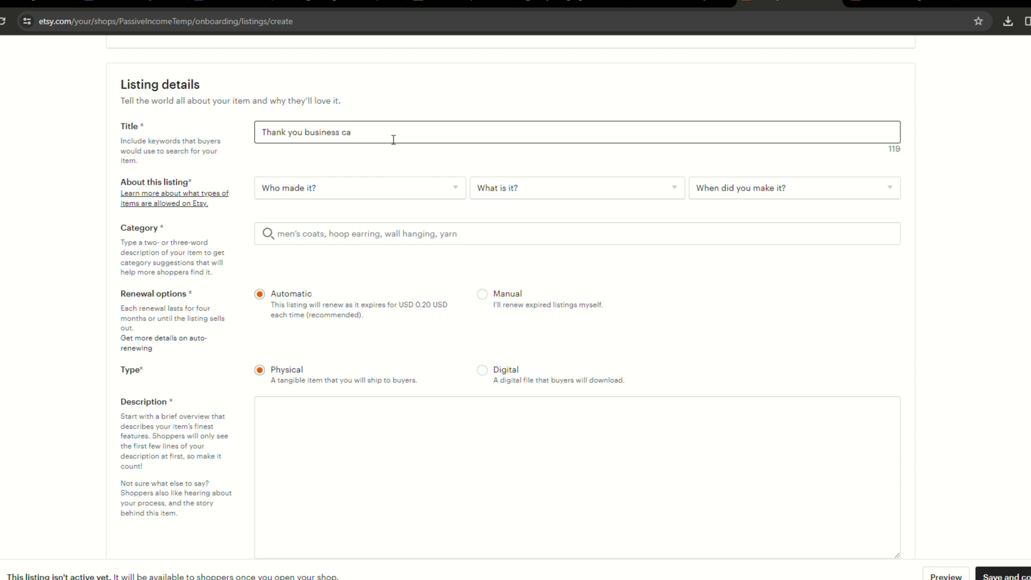
left_click(365, 192)
left_click(321, 227)
left_click(568, 184)
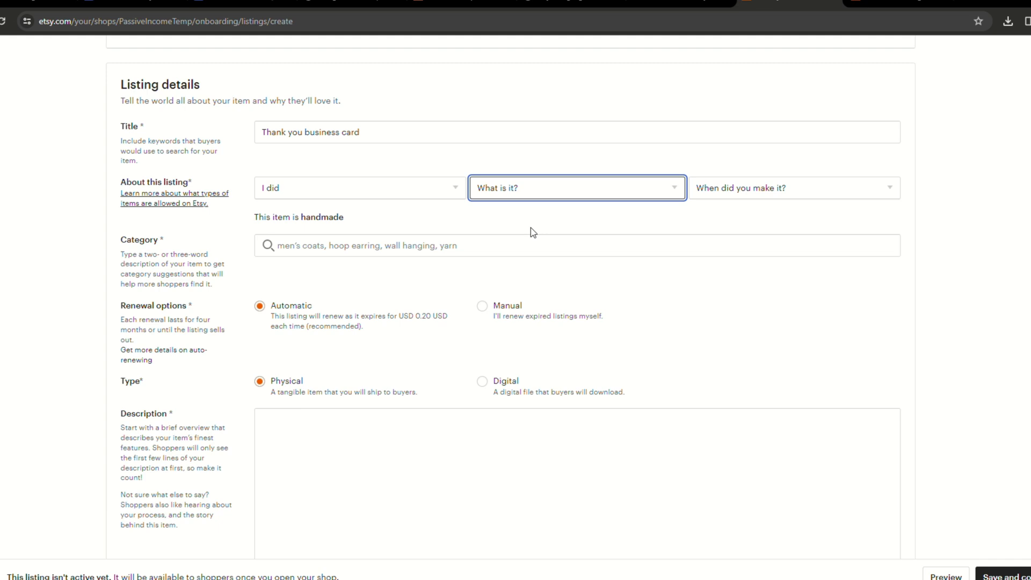
left_click(530, 227)
left_click(729, 192)
Set the listing type to Digital and go through the remaining listing details down to Materials.
left_click(482, 381)
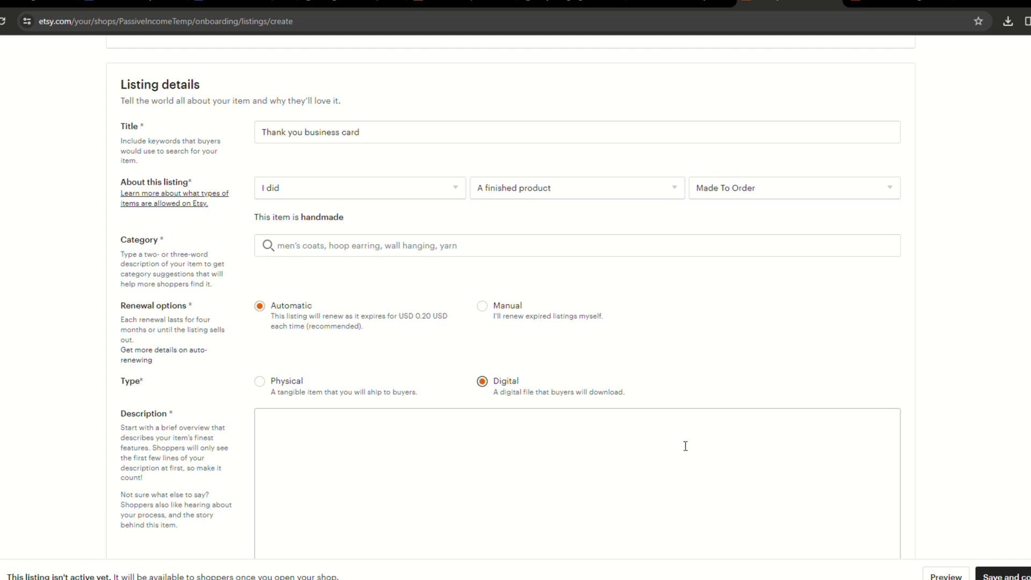
scroll(642, 421, "down", 1)
scroll(507, 339, "down", 6)
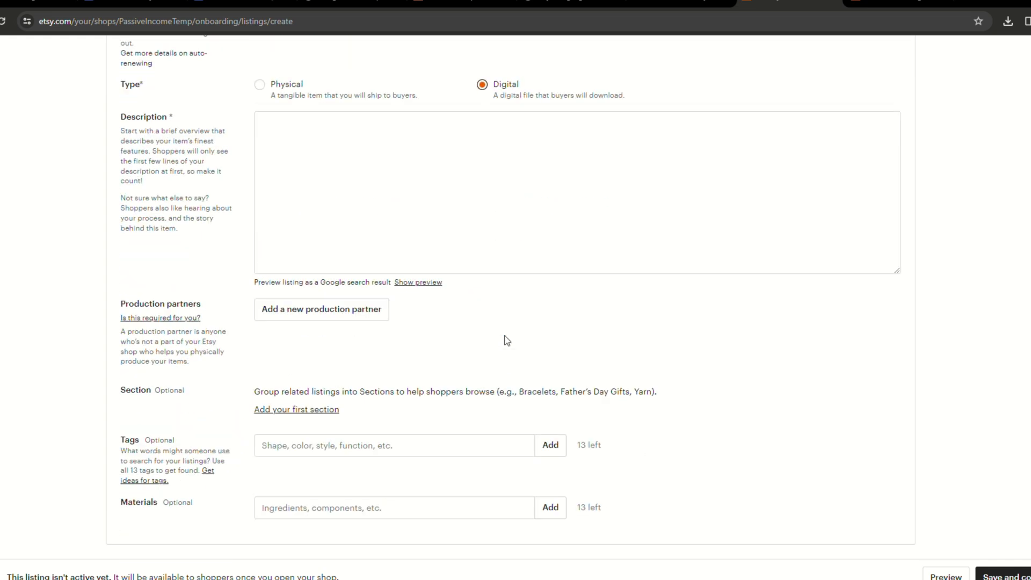